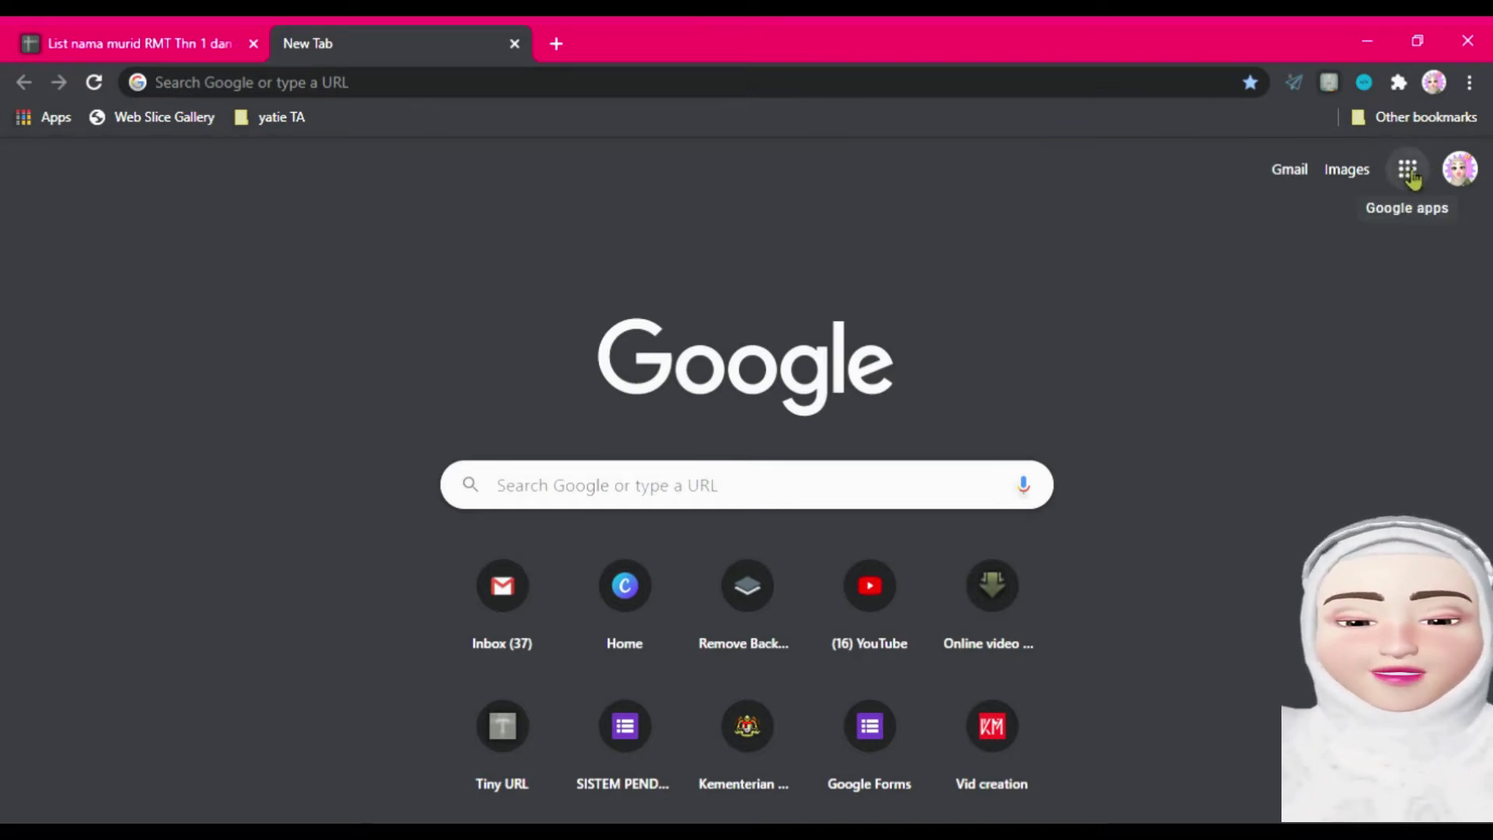
# Open Google Drive from the list of Google apps
pyautogui.click(1410, 171)
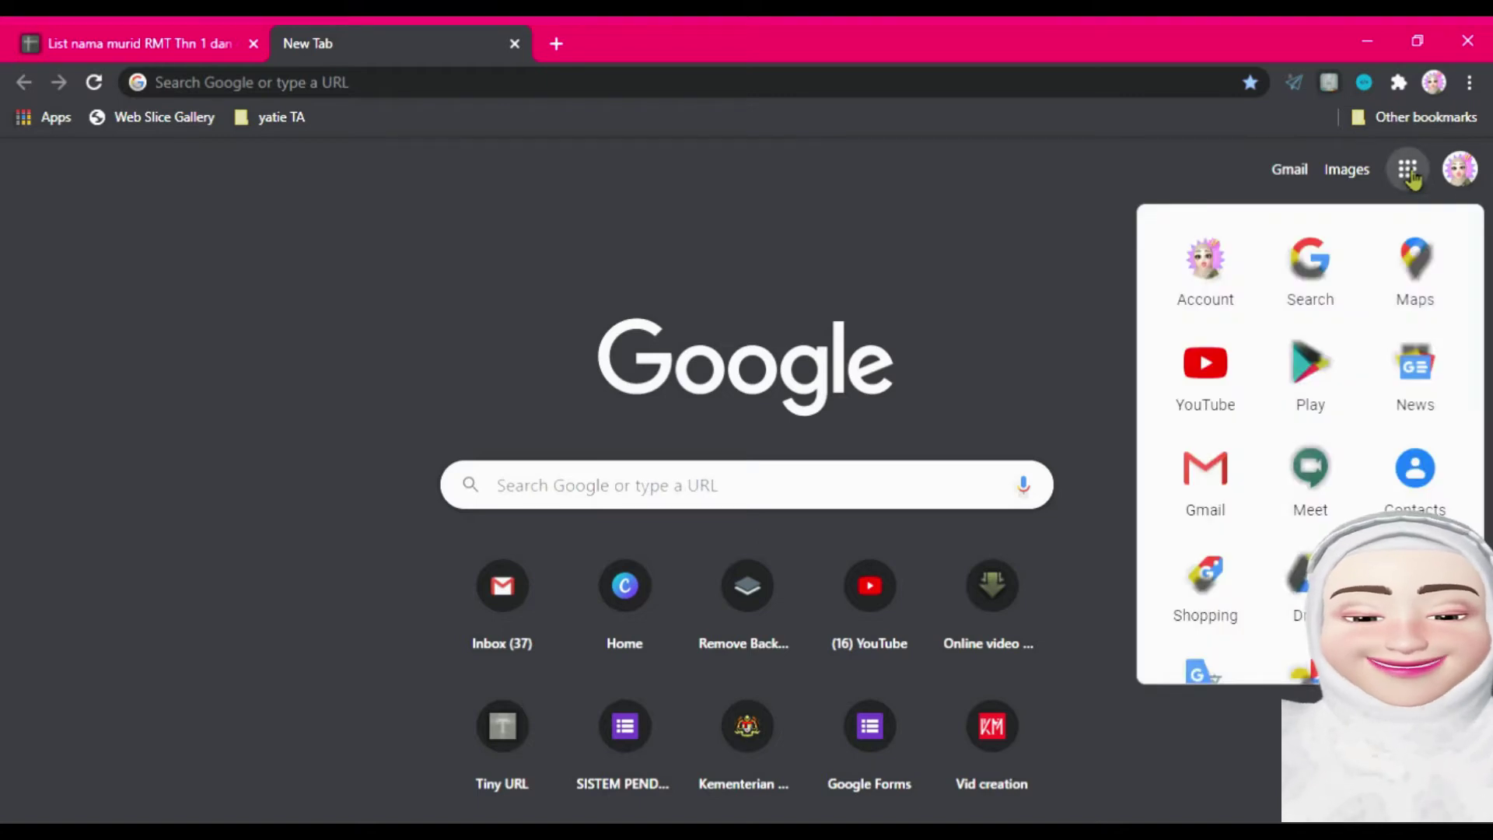
pyautogui.moveTo(1481, 261); pyautogui.dragTo(1481, 325)
pyautogui.click(1333, 446)
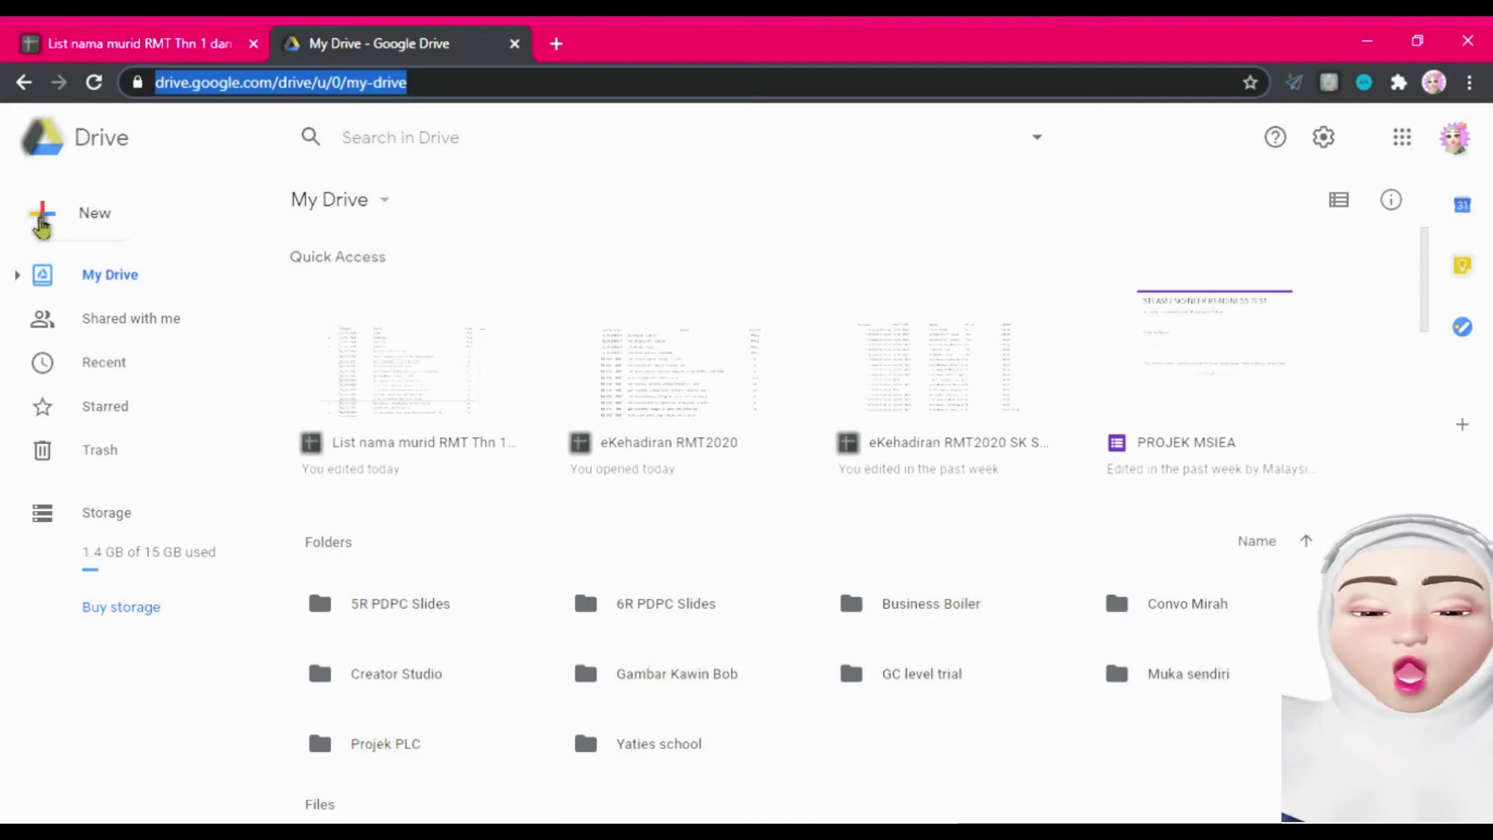
# Create a folder named "RMT Tahun 1 dan 4" in My Drive
pyautogui.click(56, 222)
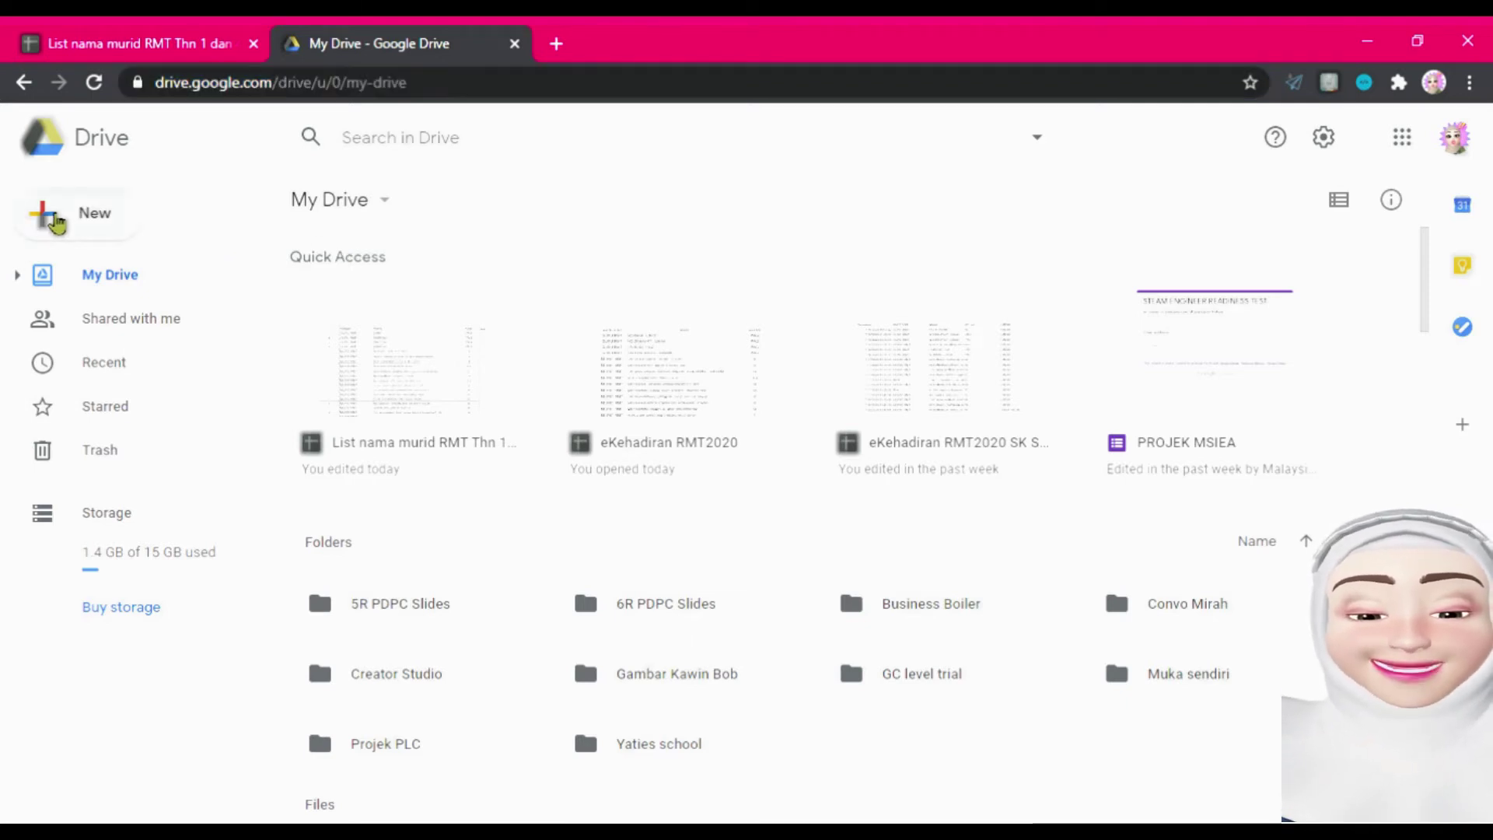
pyautogui.click(56, 222)
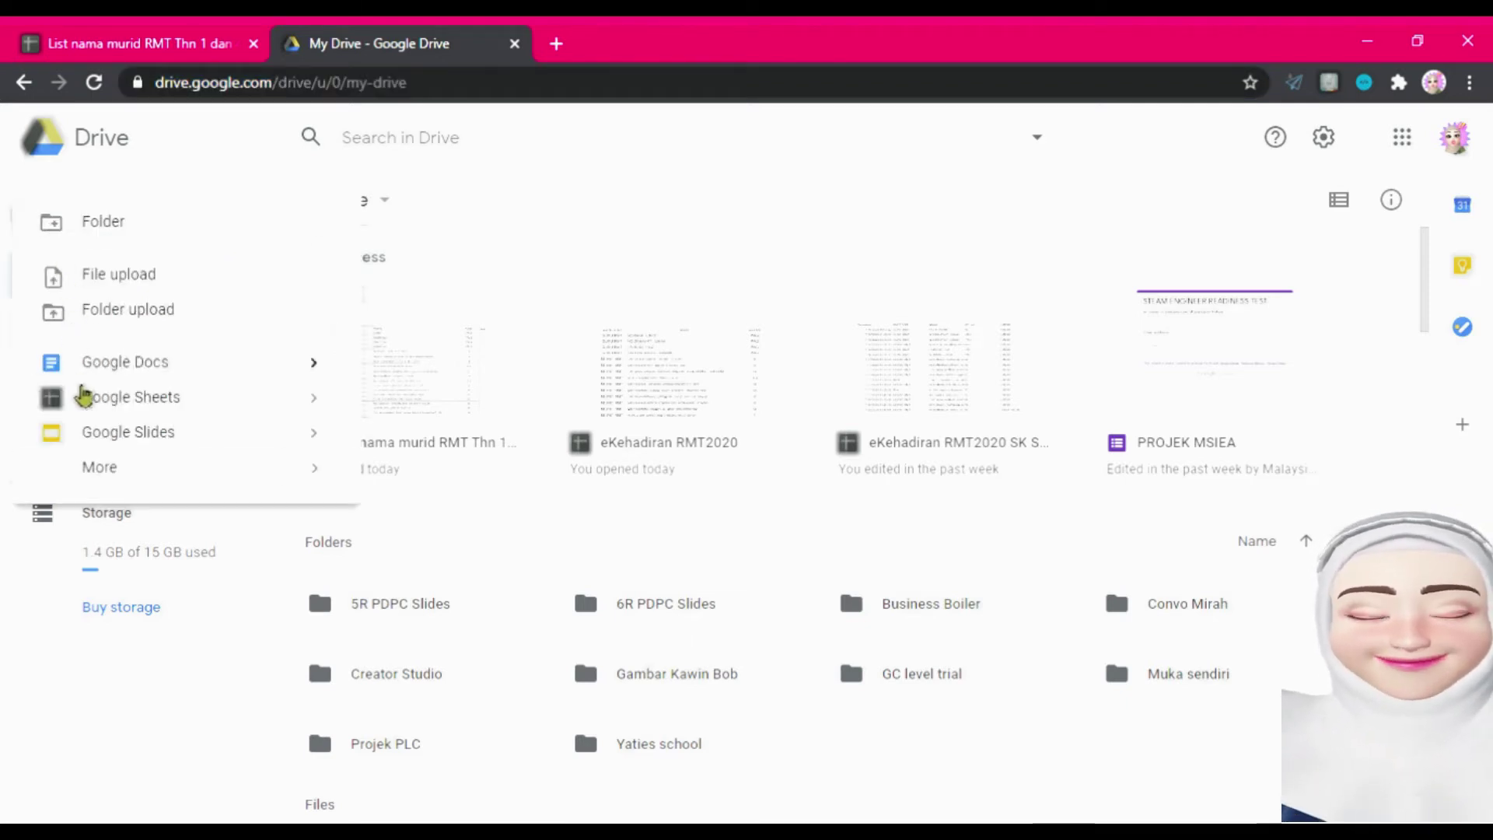
pyautogui.moveTo(107, 479)
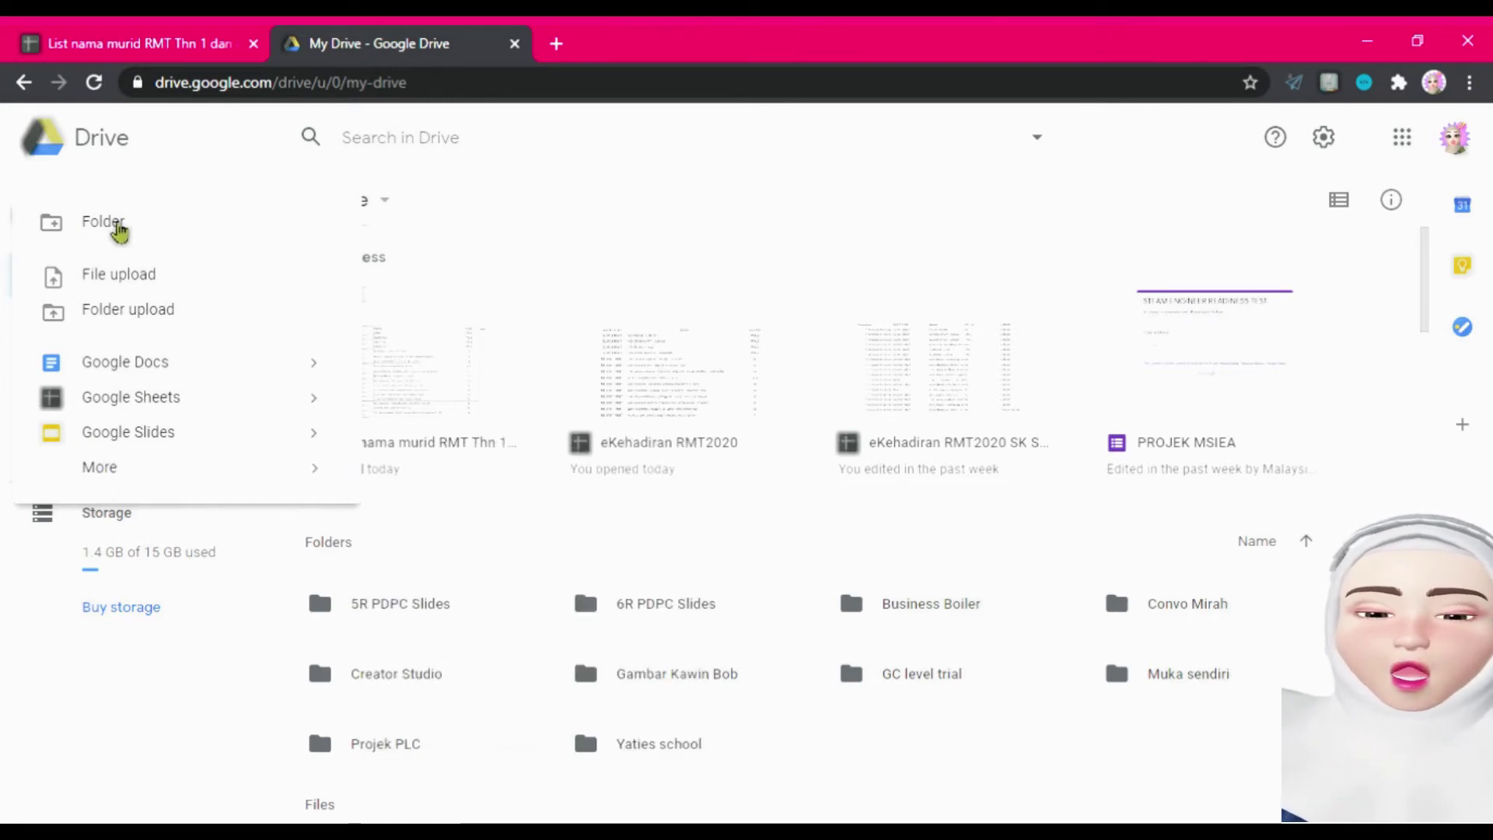
pyautogui.click(119, 230)
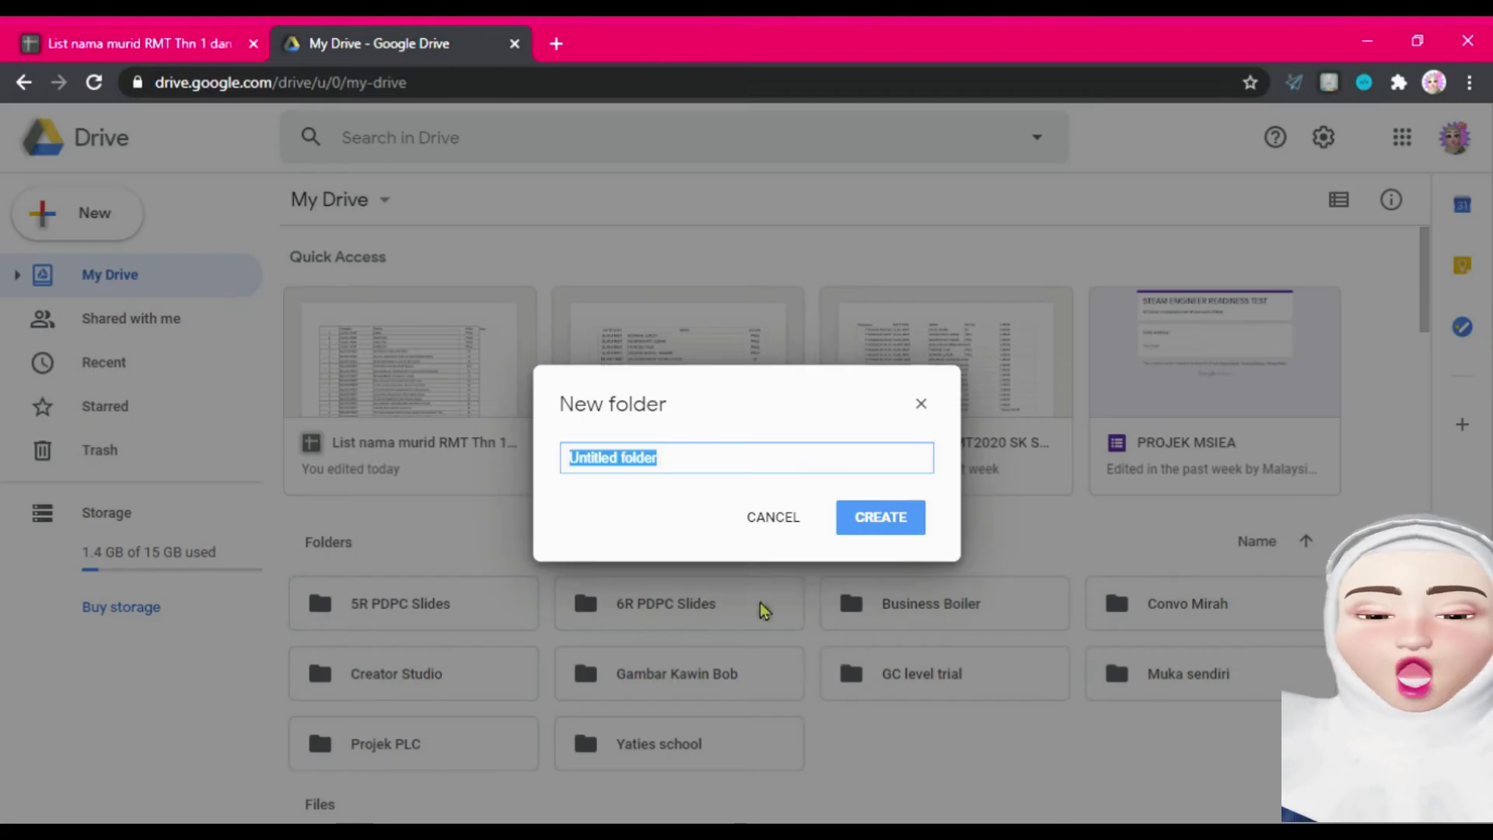
pyautogui.press('BackSpace')
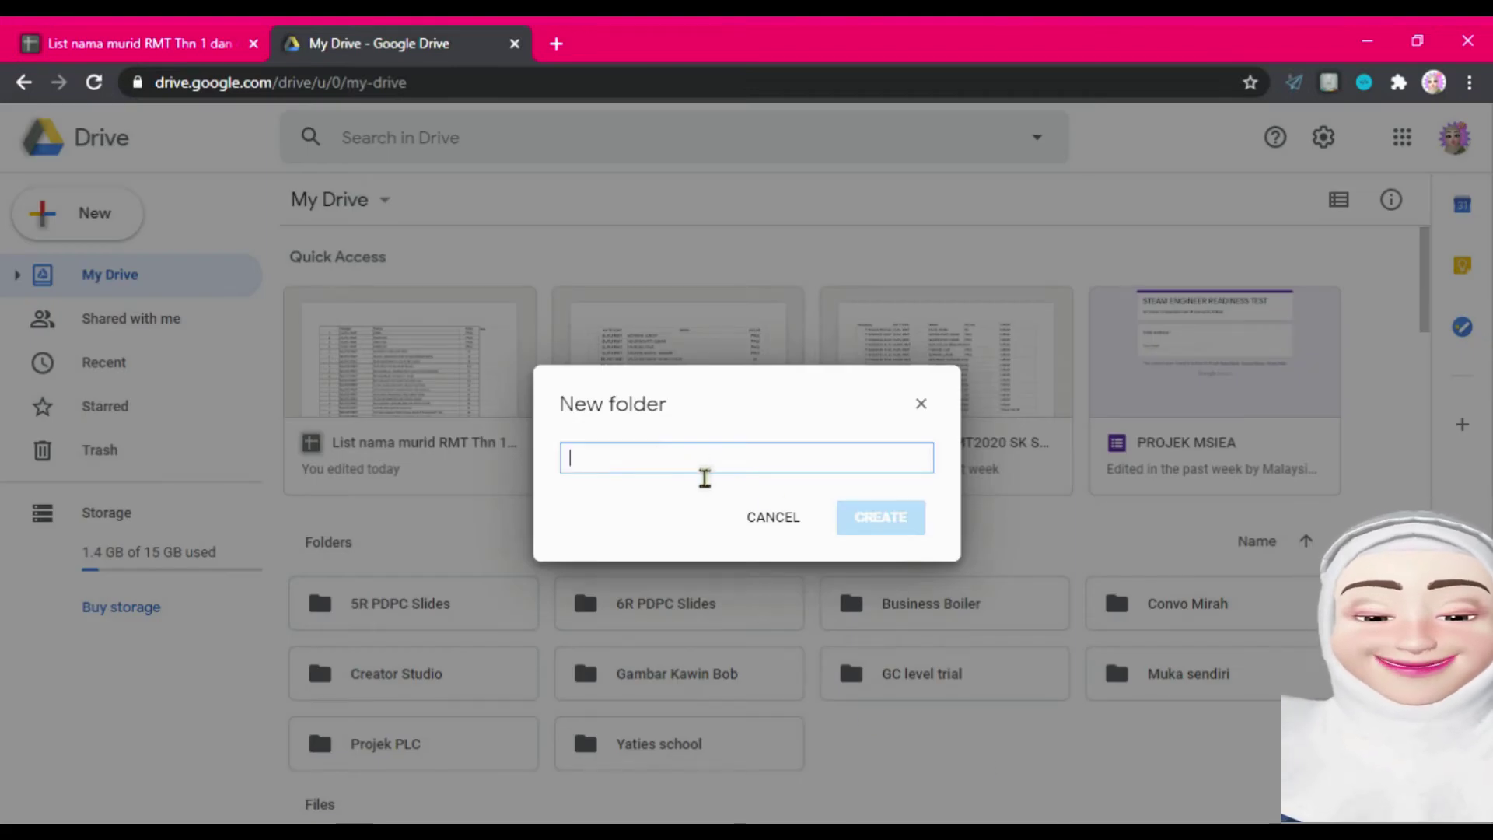
pyautogui.write('R')
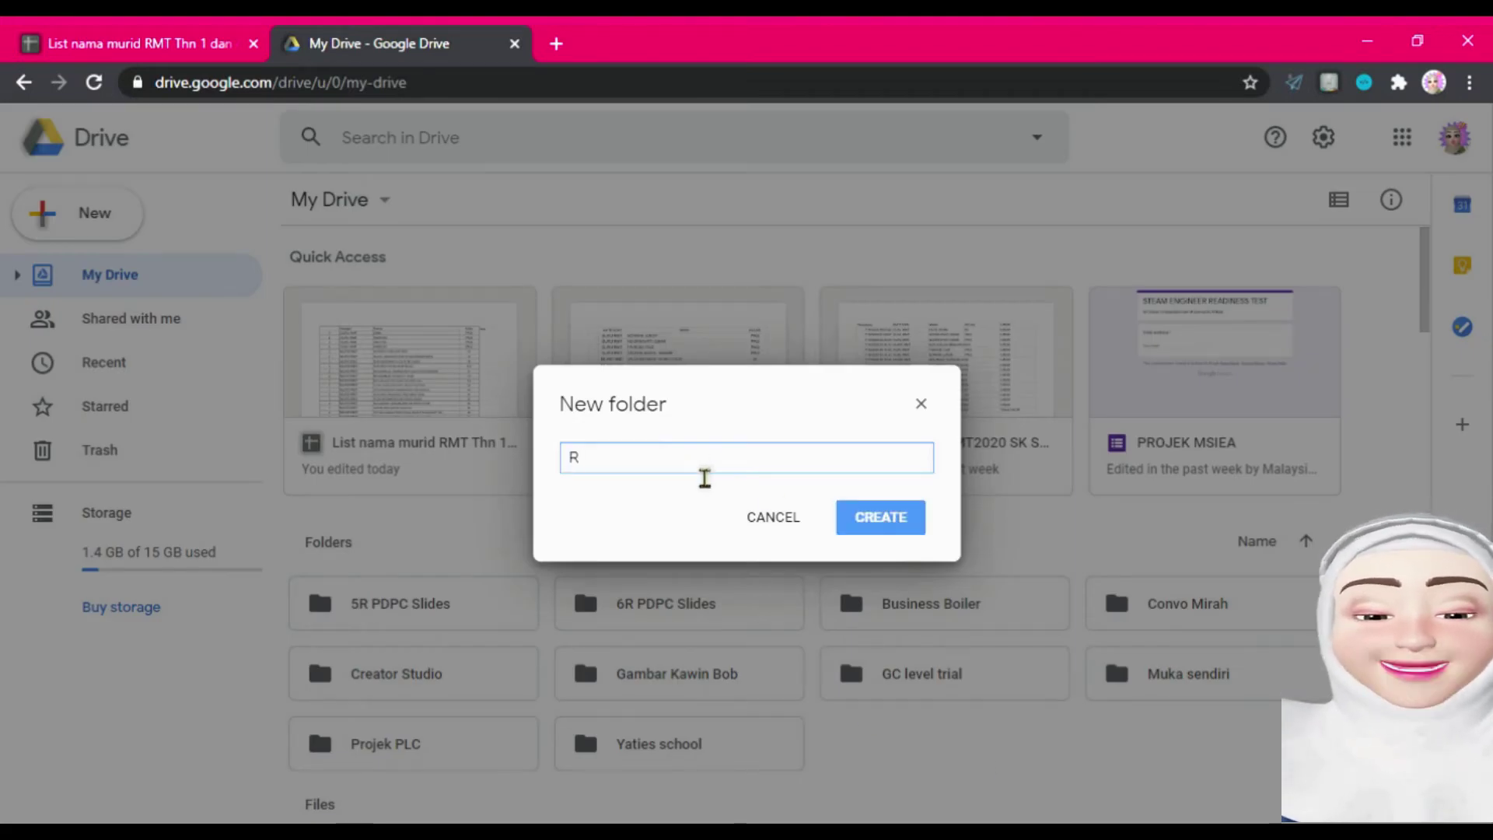
pyautogui.write('Mt')
pyautogui.press('BackSpace')
pyautogui.write('T')
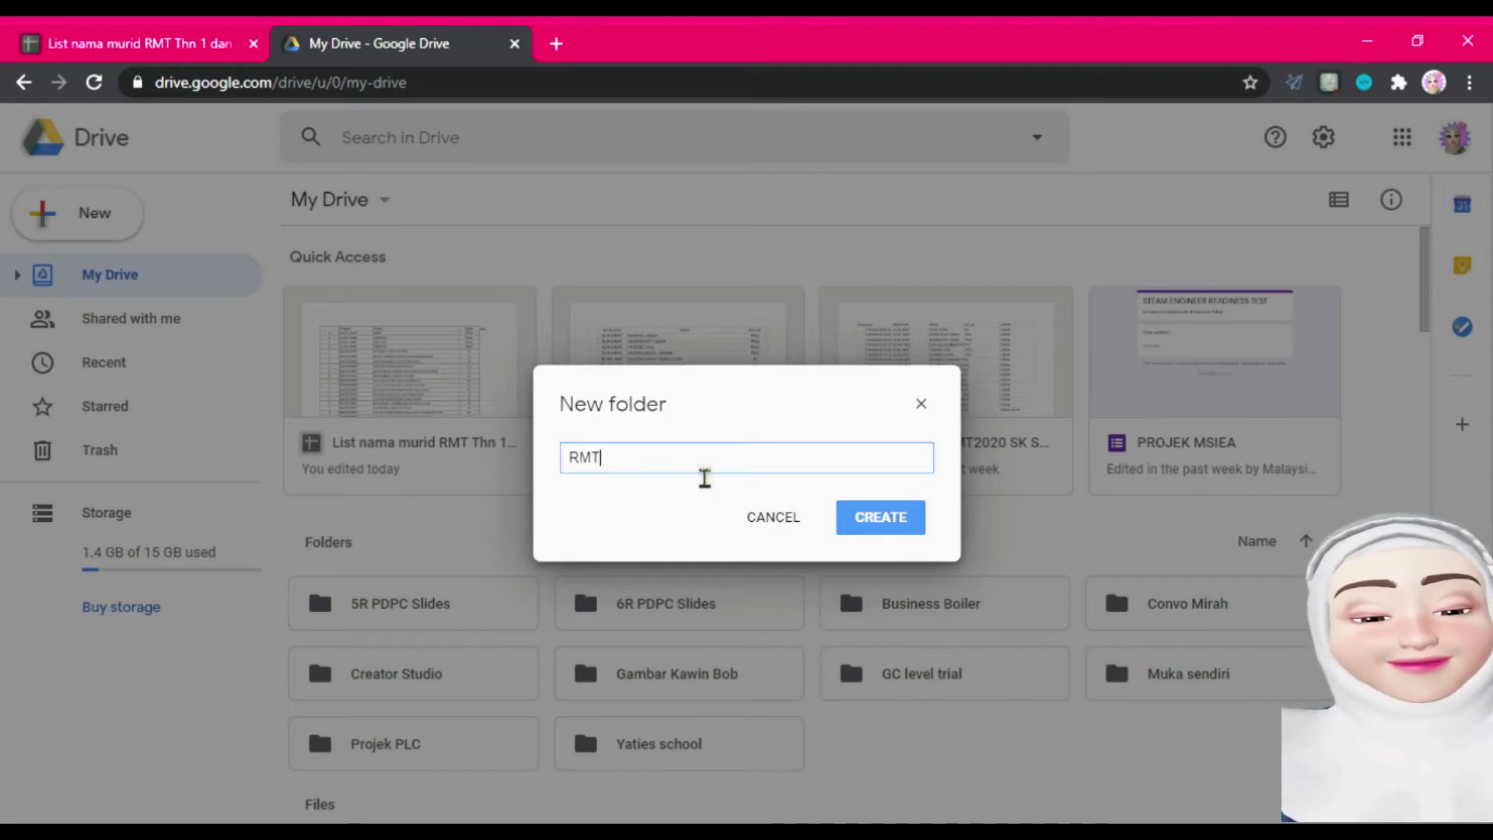
pyautogui.write(' Tahun 1 dan 4')
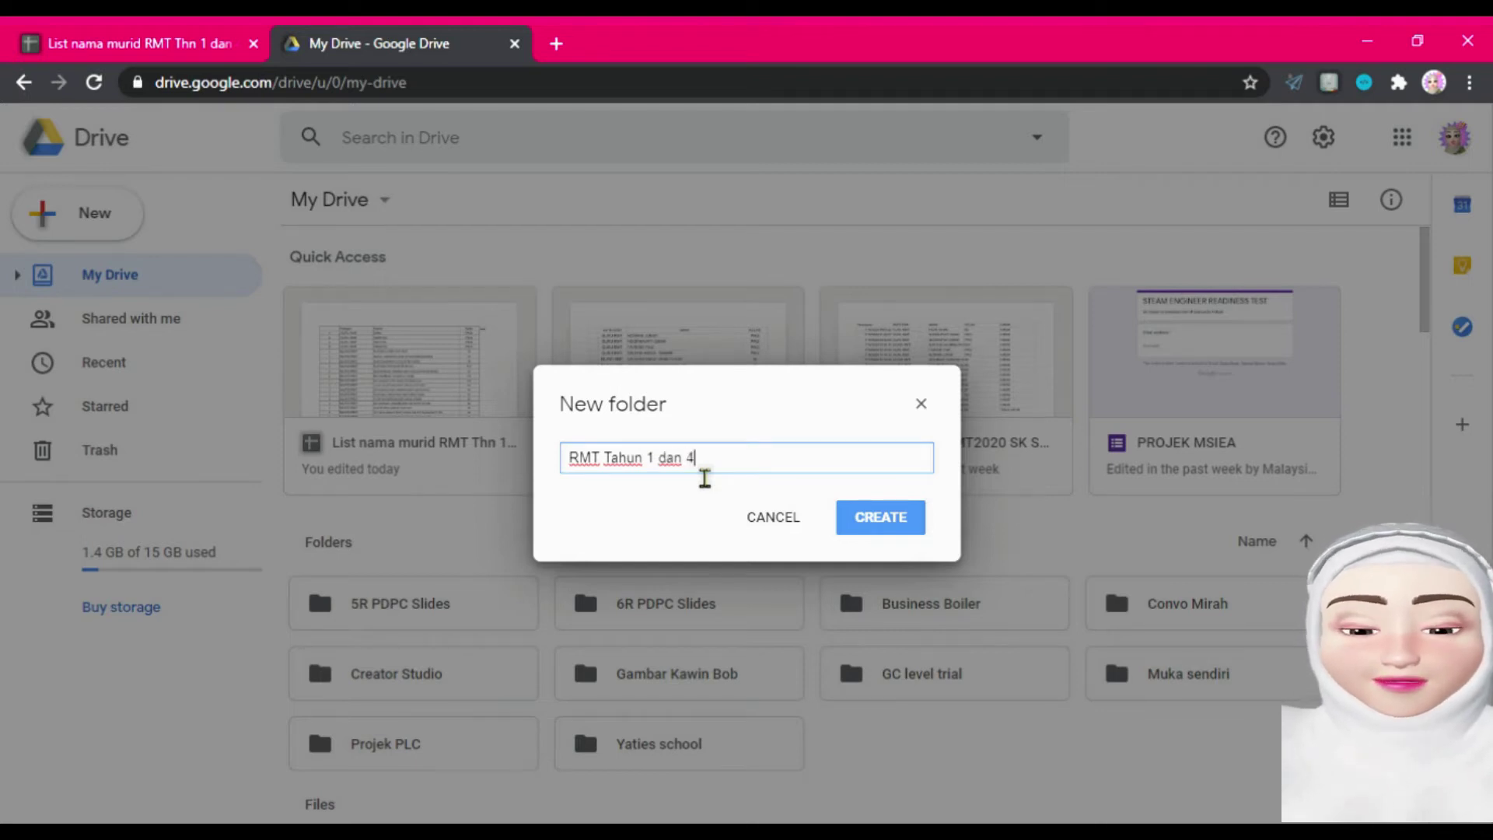
pyautogui.click(873, 516)
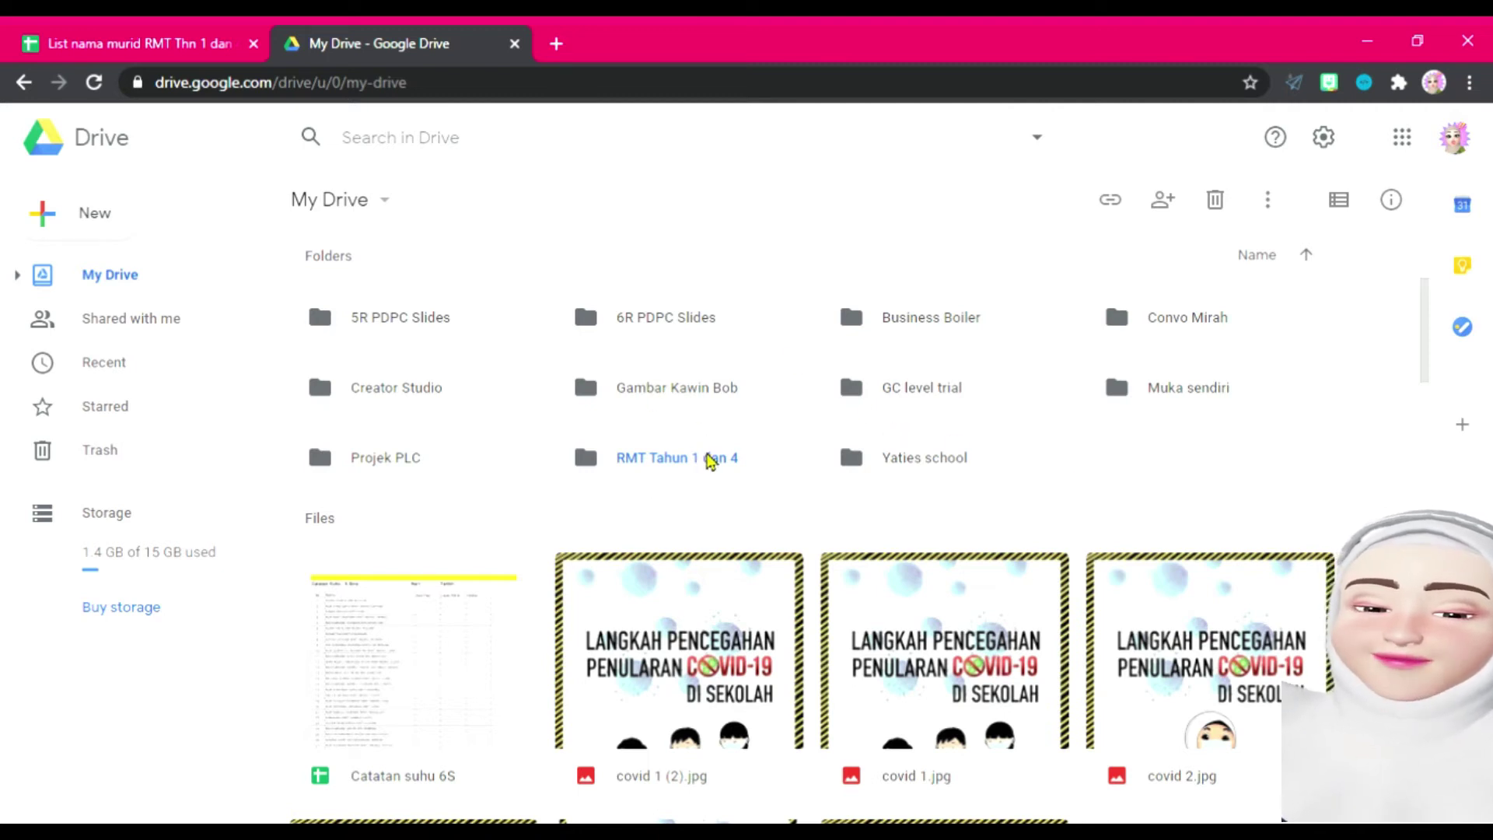
# From inside the new folder, search for "List" and view the "List nama murid RMT Thn 1 dan 4" spreadsheet, returning to My Drive
pyautogui.doubleClick(710, 461)
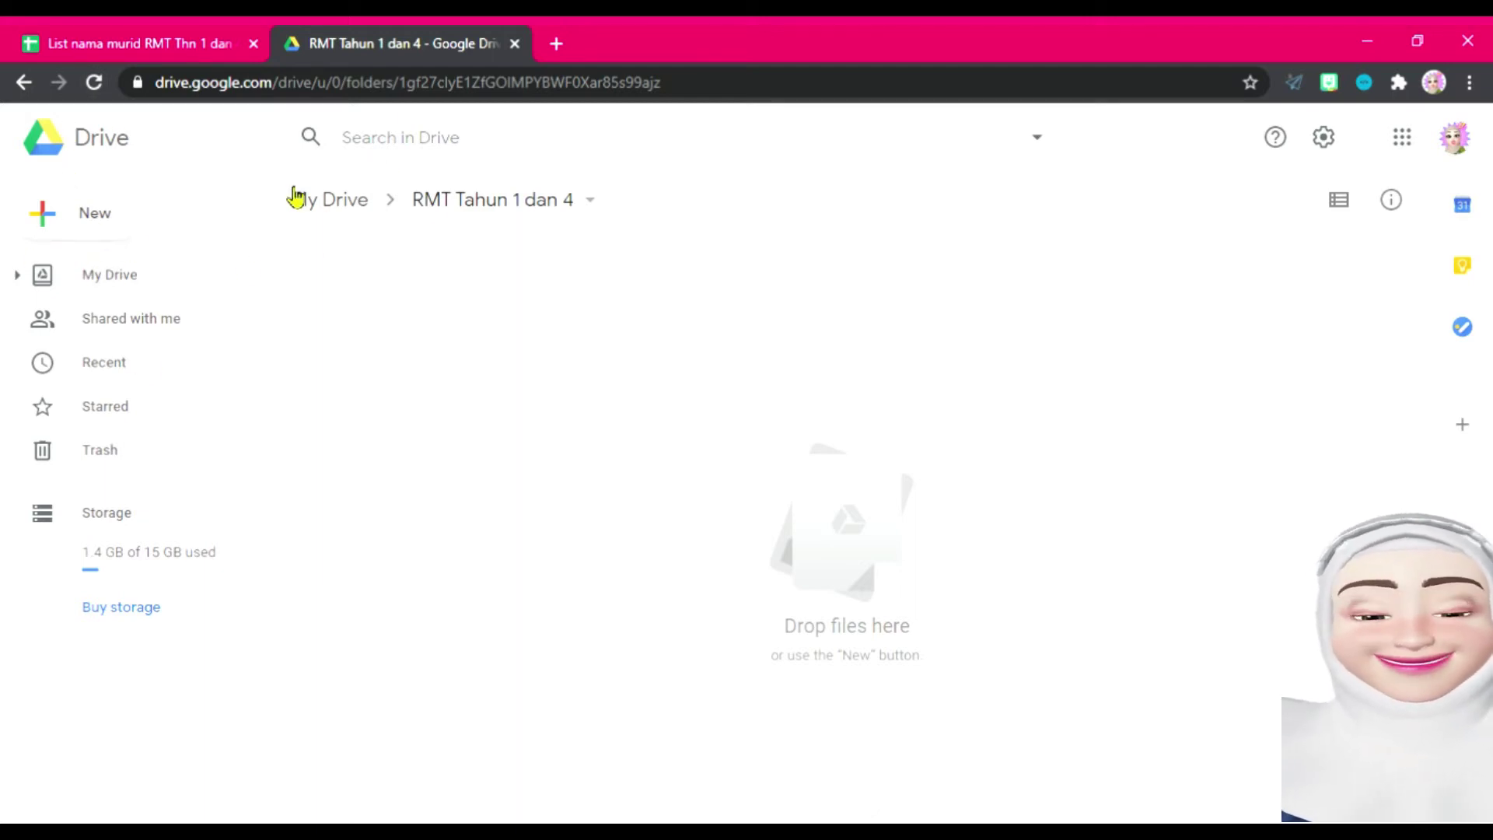
pyautogui.click(435, 148)
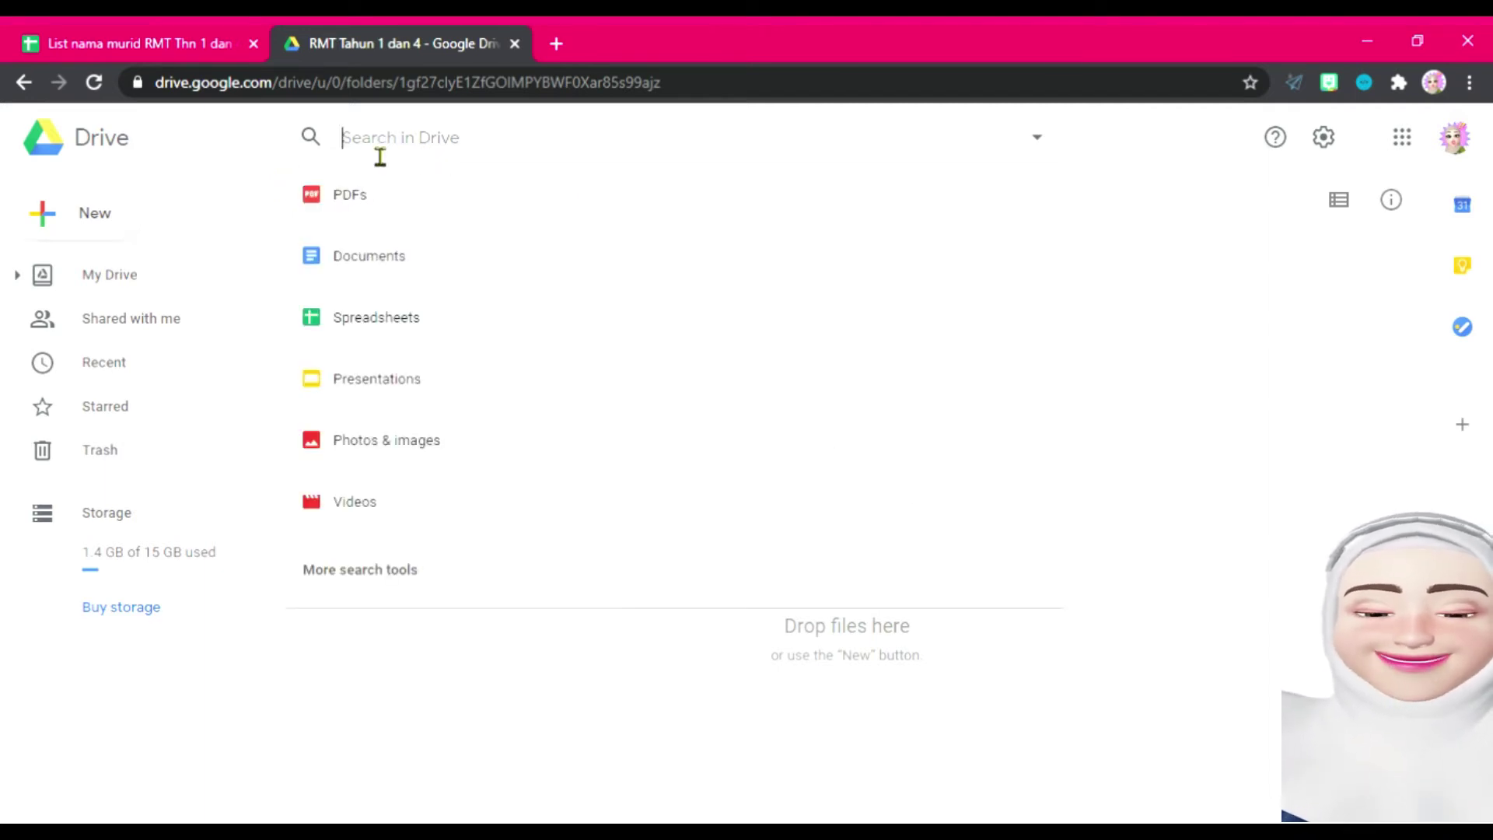
pyautogui.write('Li')
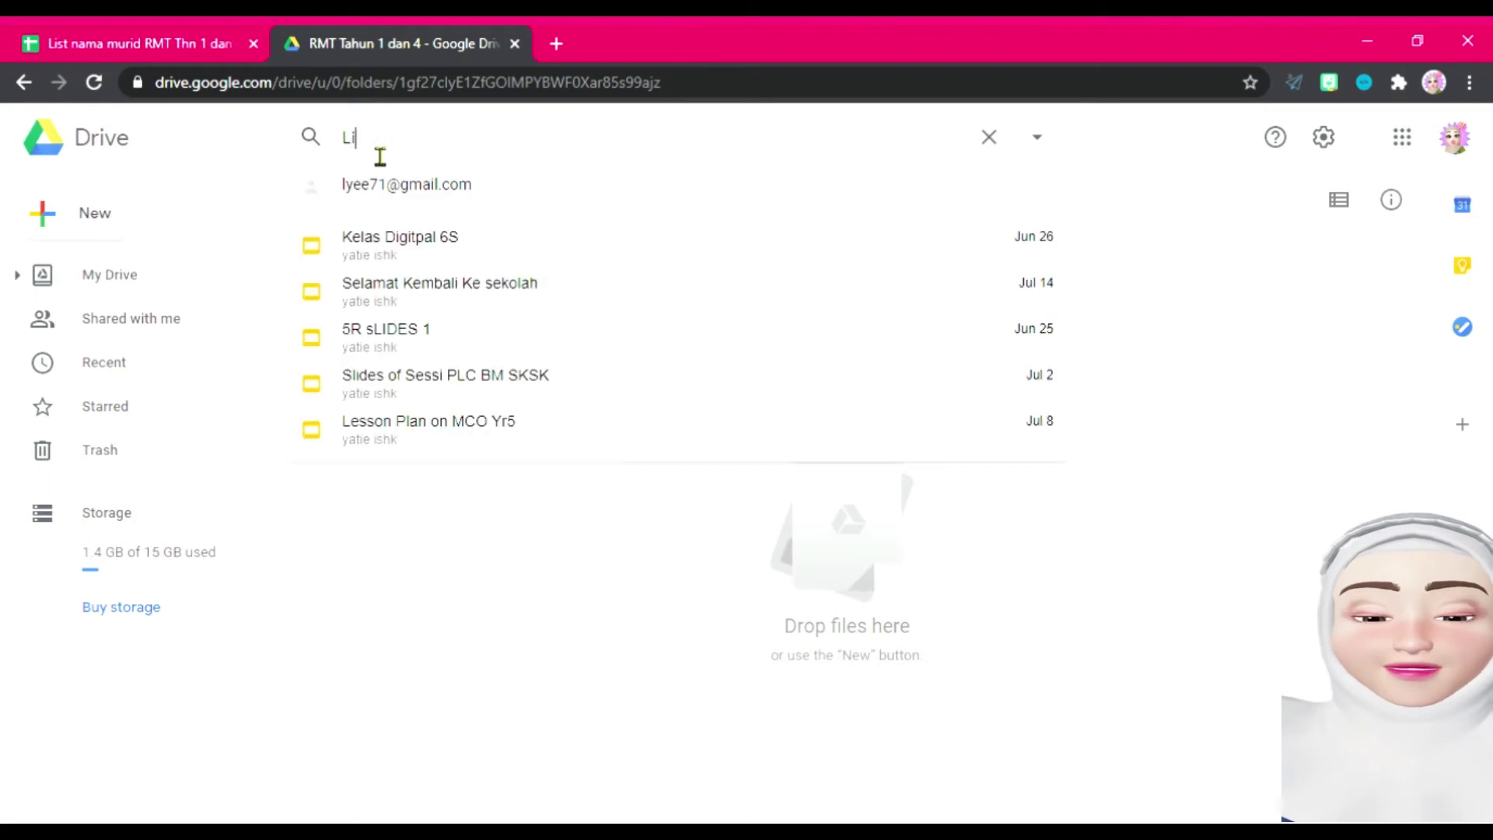
pyautogui.write('s')
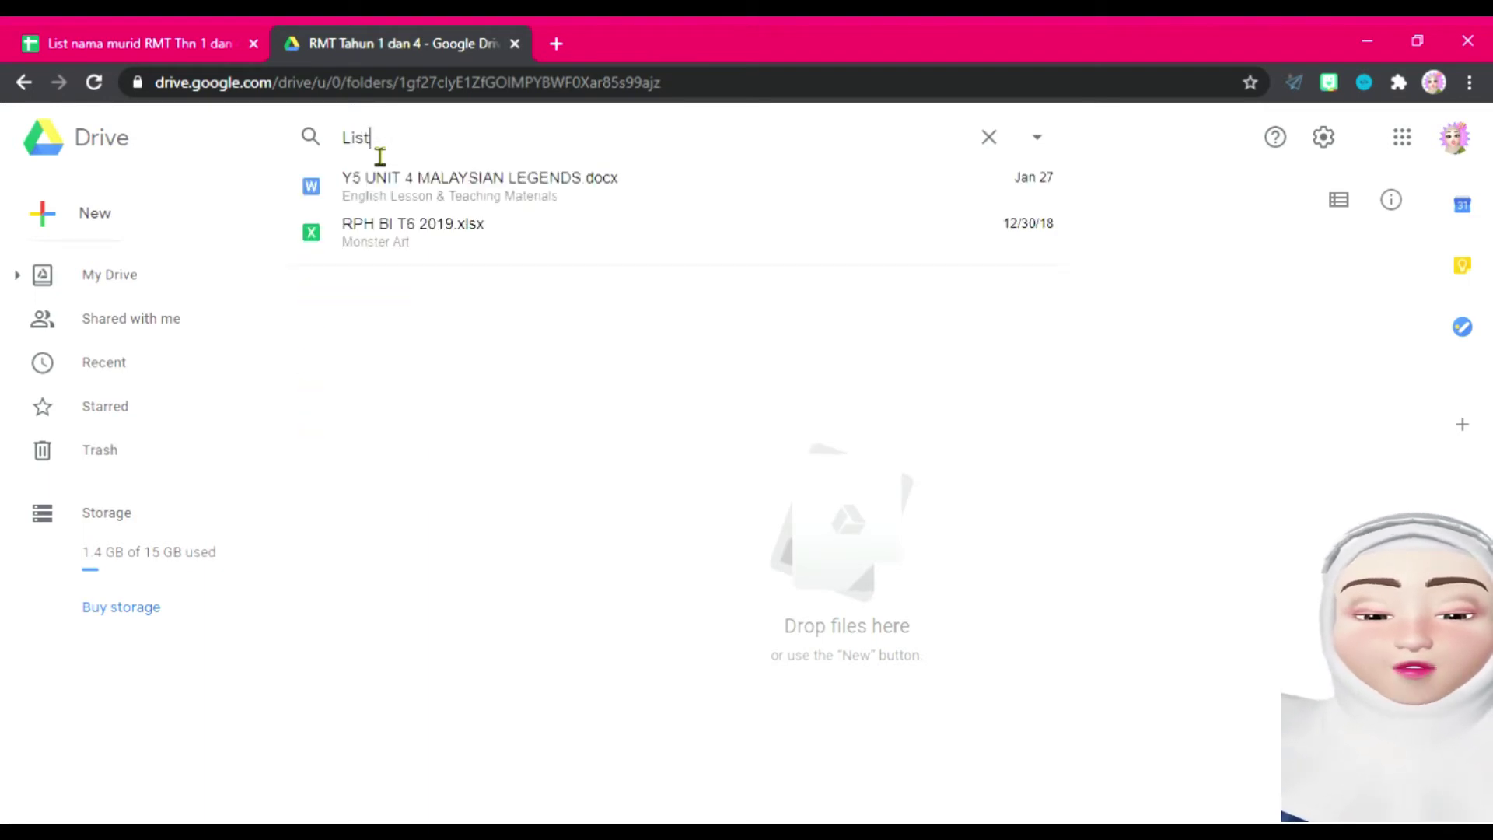
pyautogui.write('t')
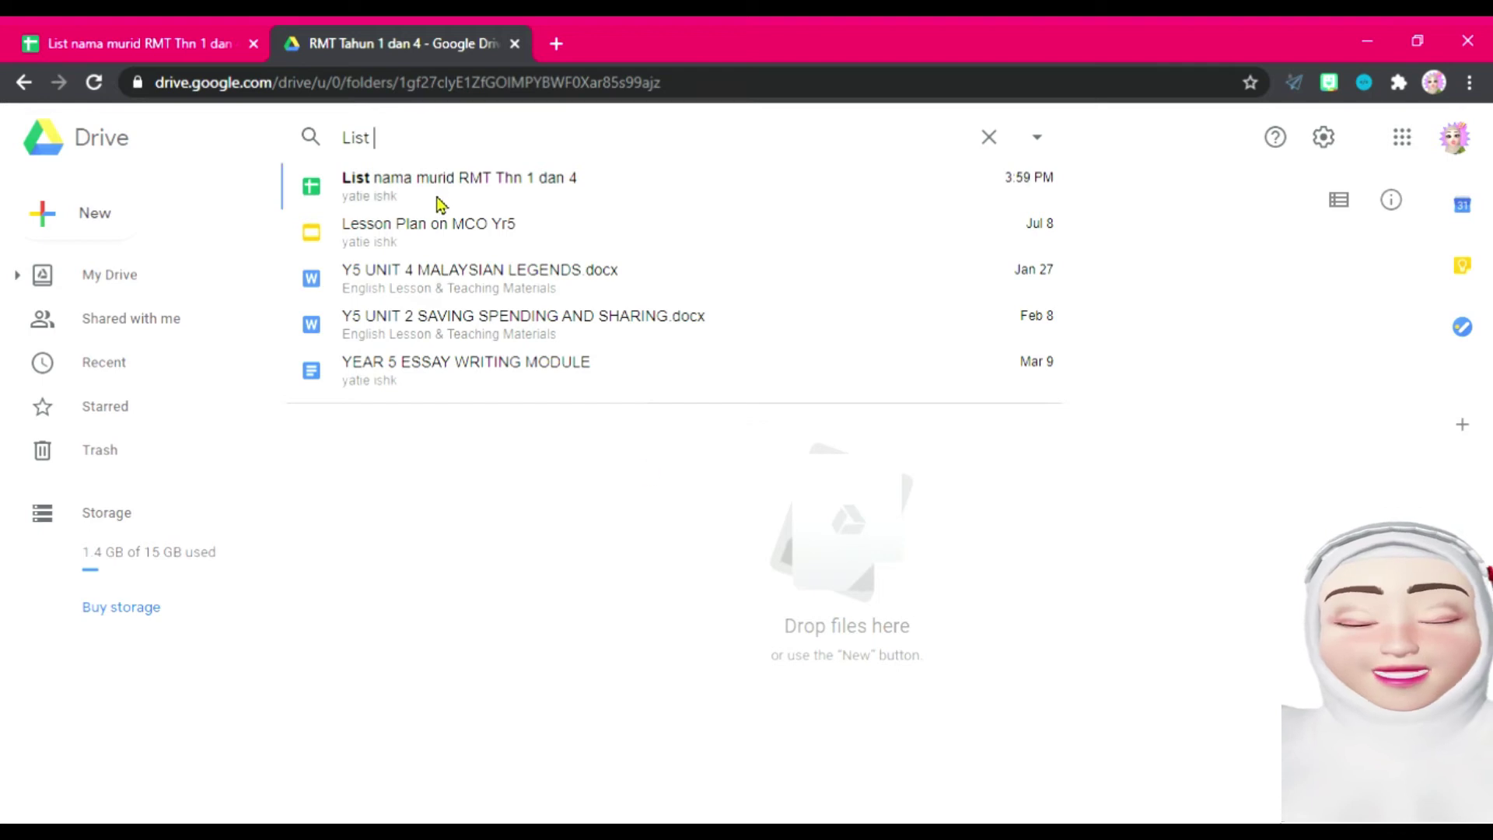
pyautogui.click(315, 193)
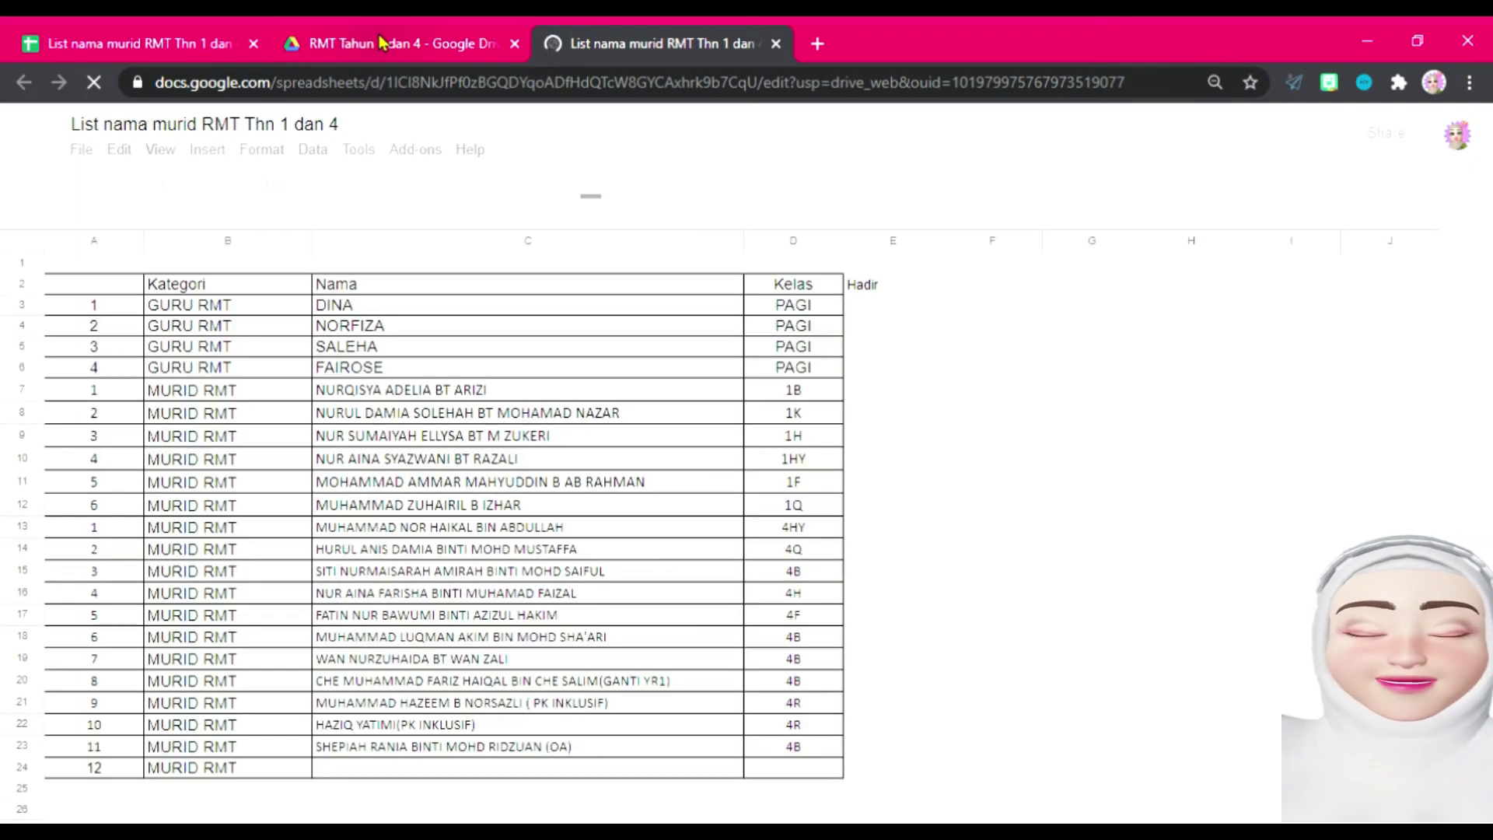
pyautogui.click(776, 44)
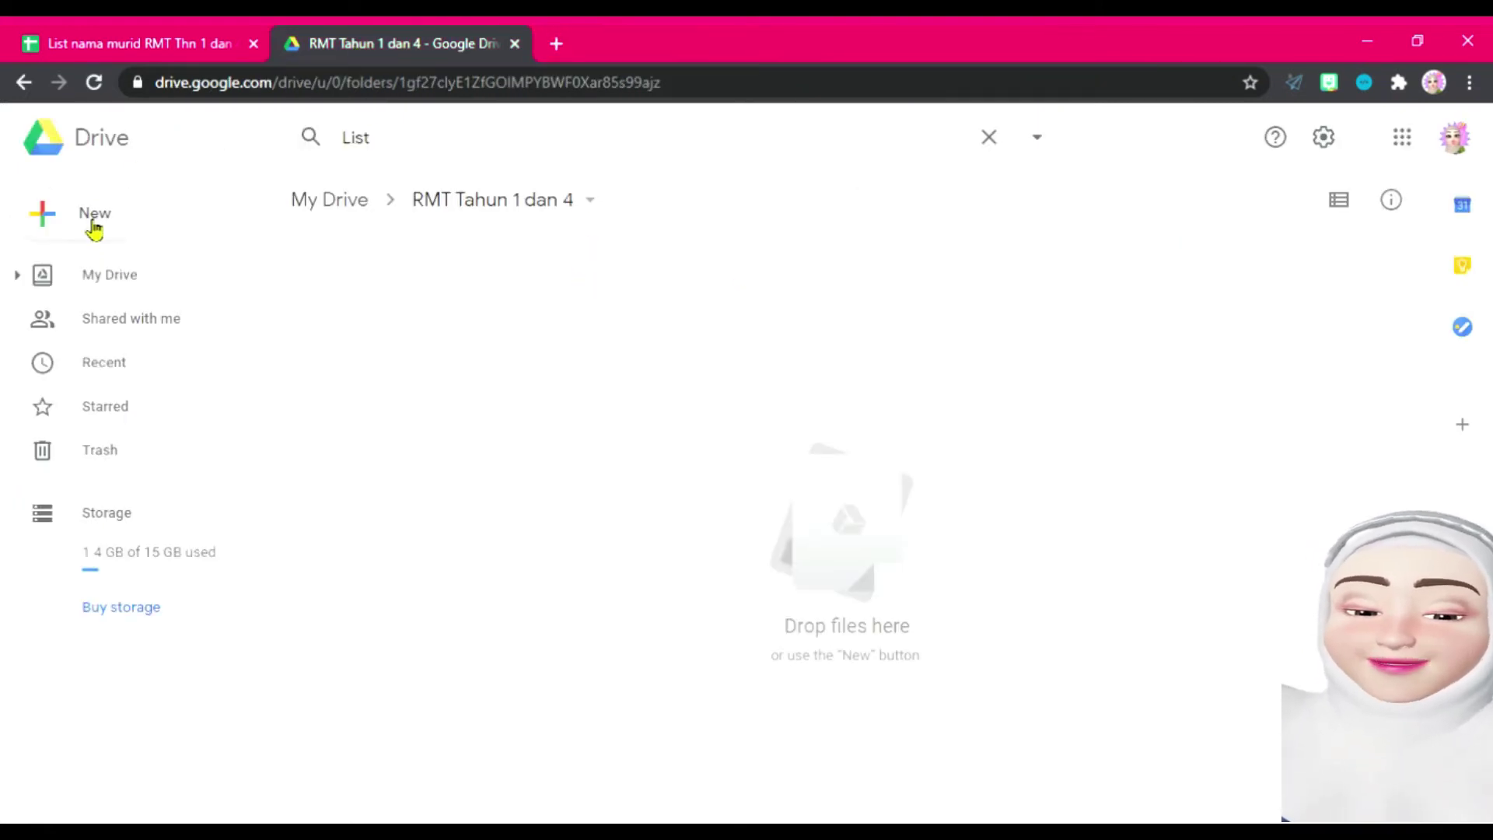
pyautogui.click(116, 280)
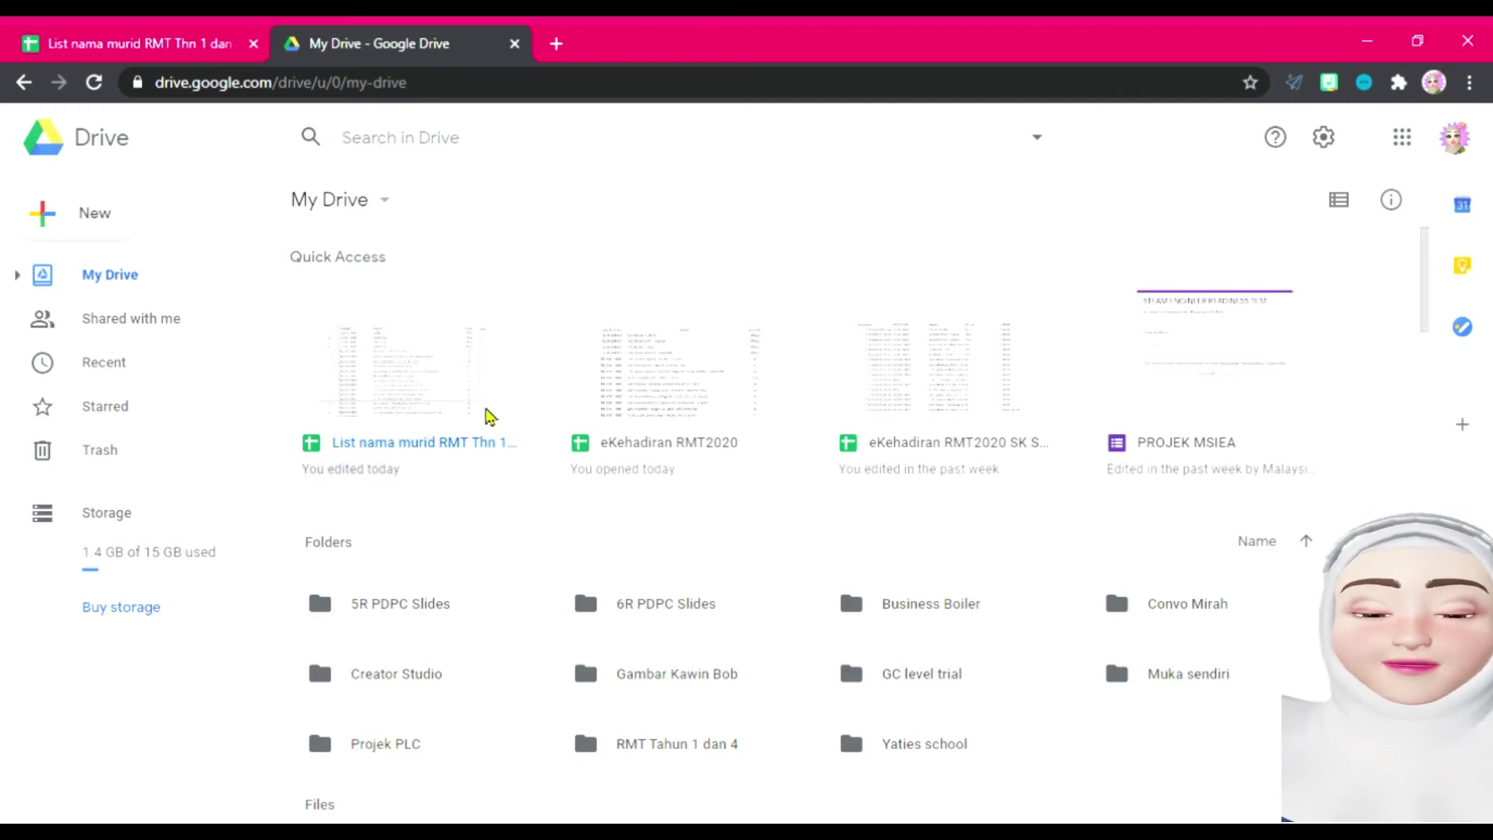
pyautogui.rightClick(420, 393)
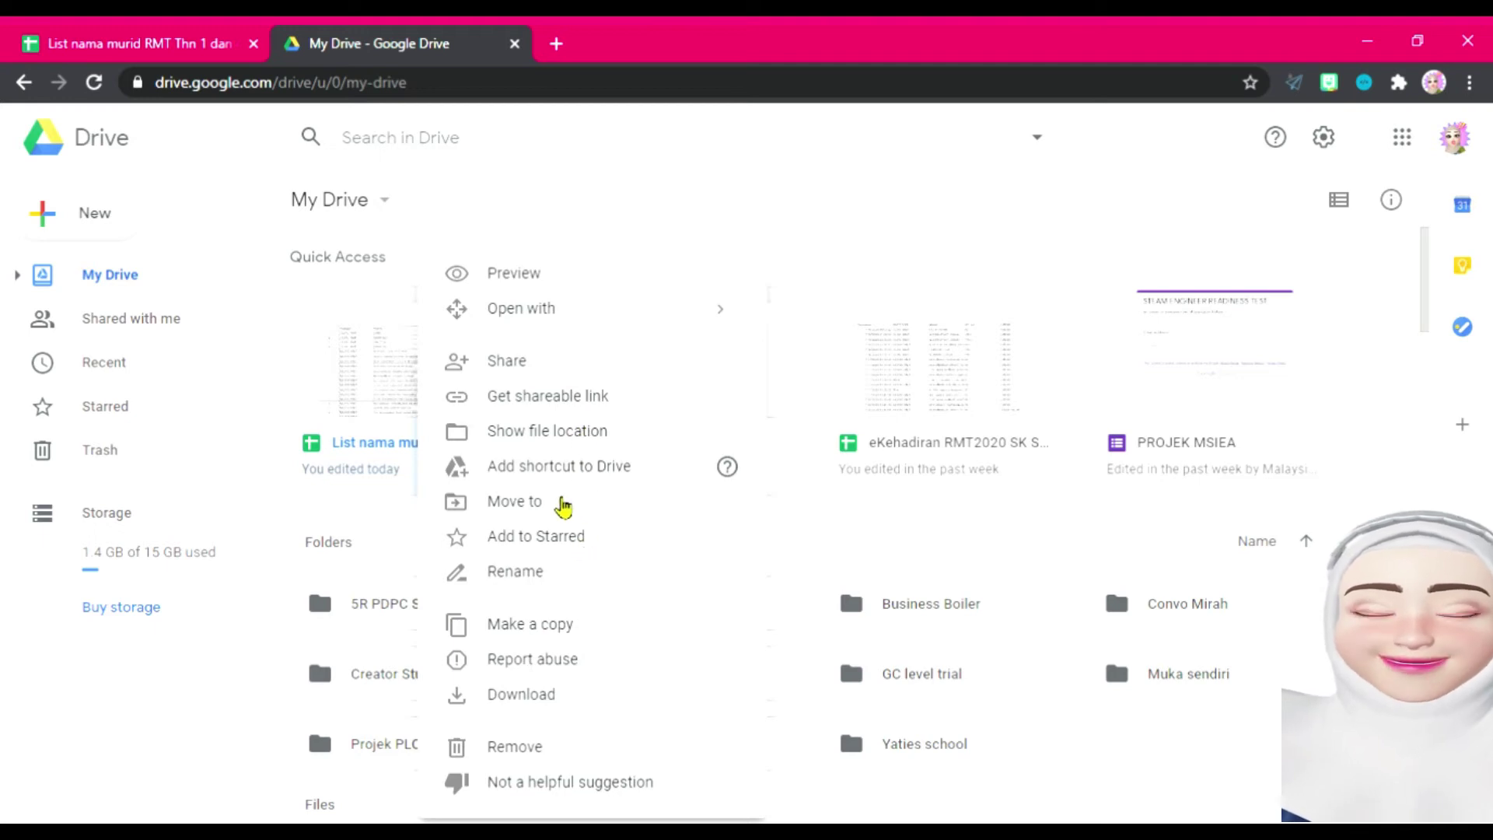
pyautogui.press('Escape')
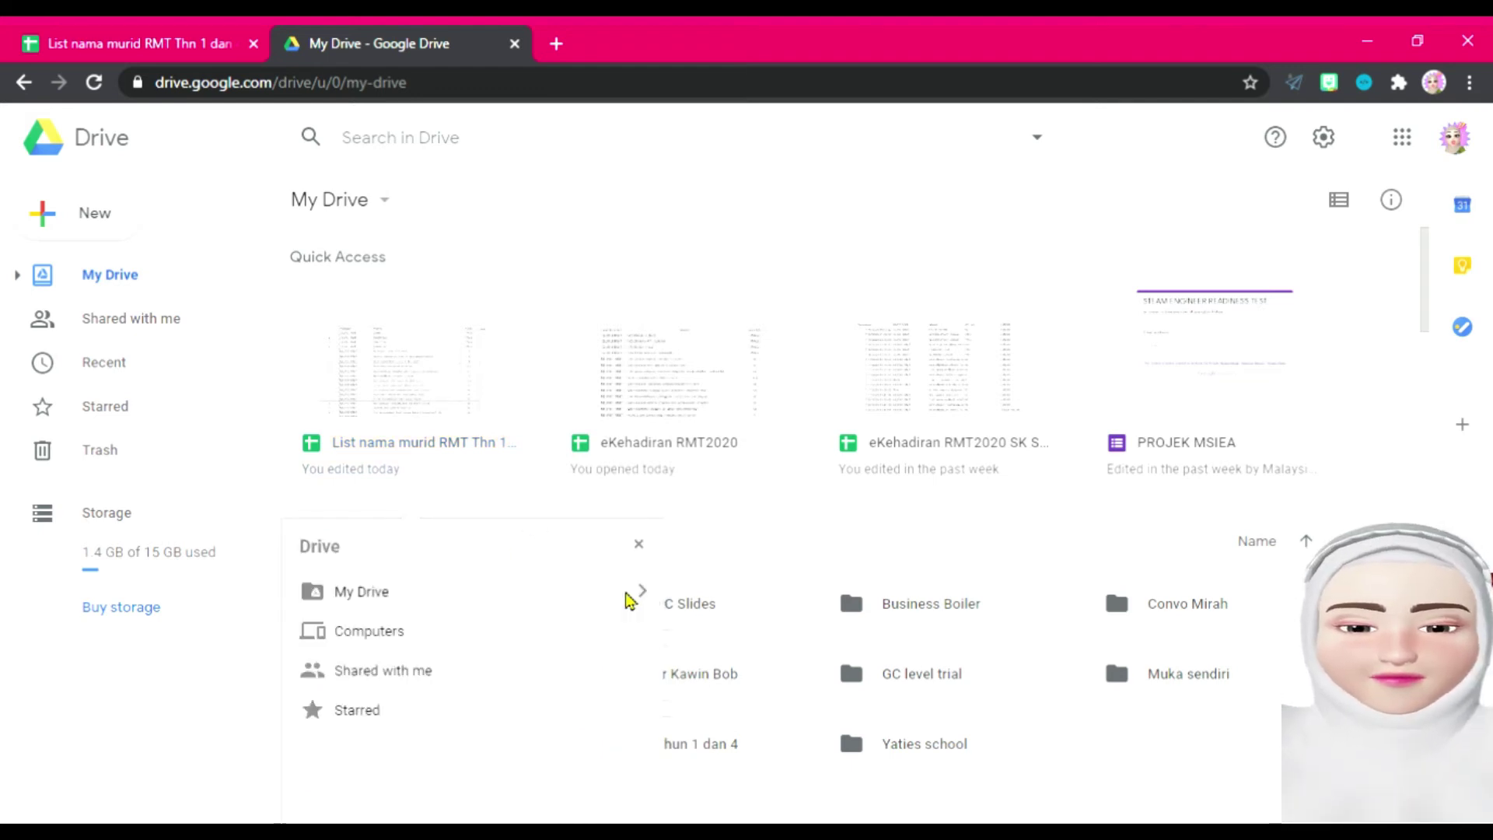
pyautogui.click(649, 595)
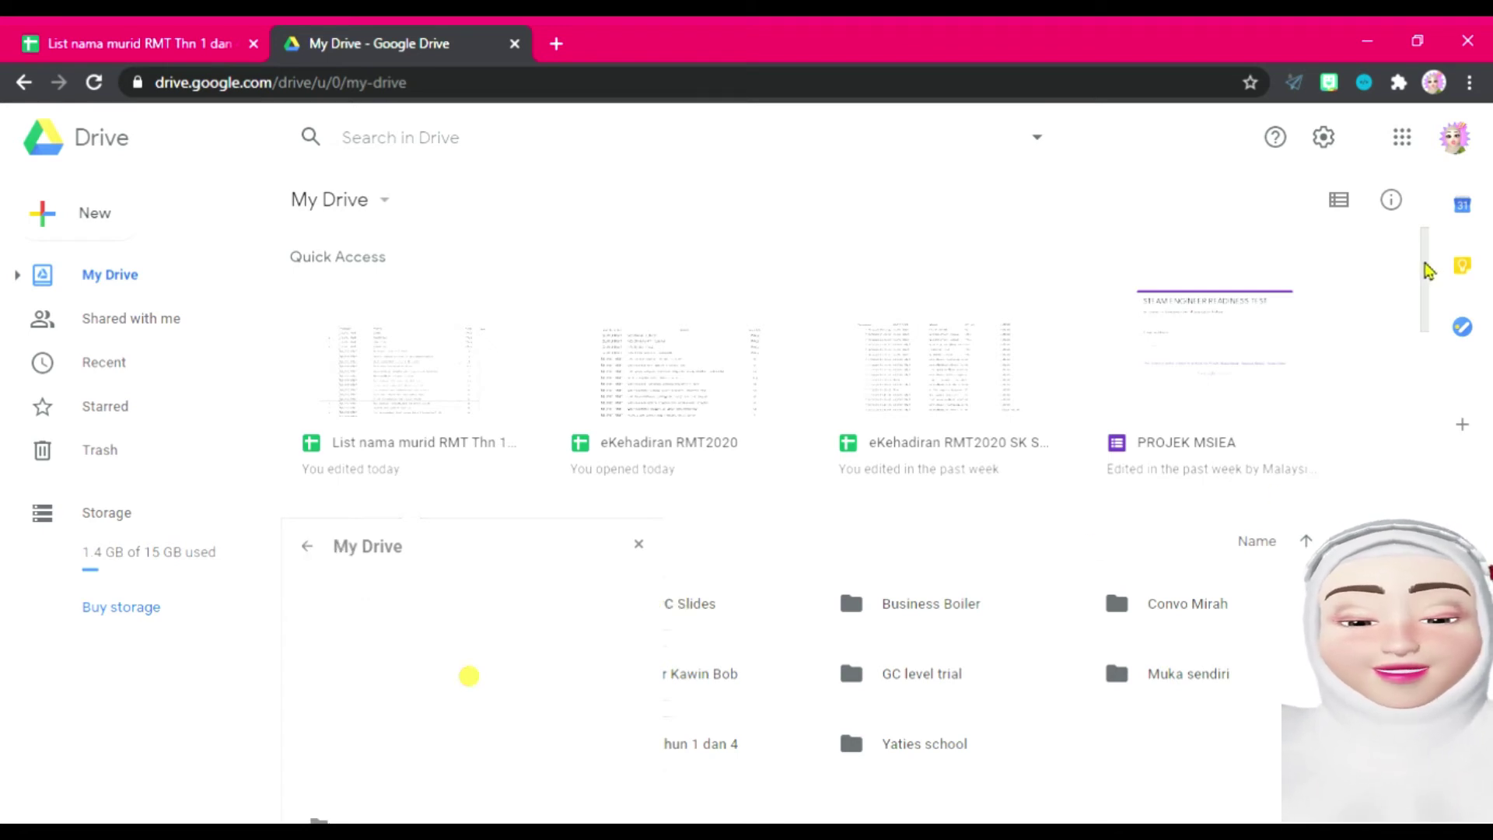
pyautogui.scroll(-4, 1435, 327)
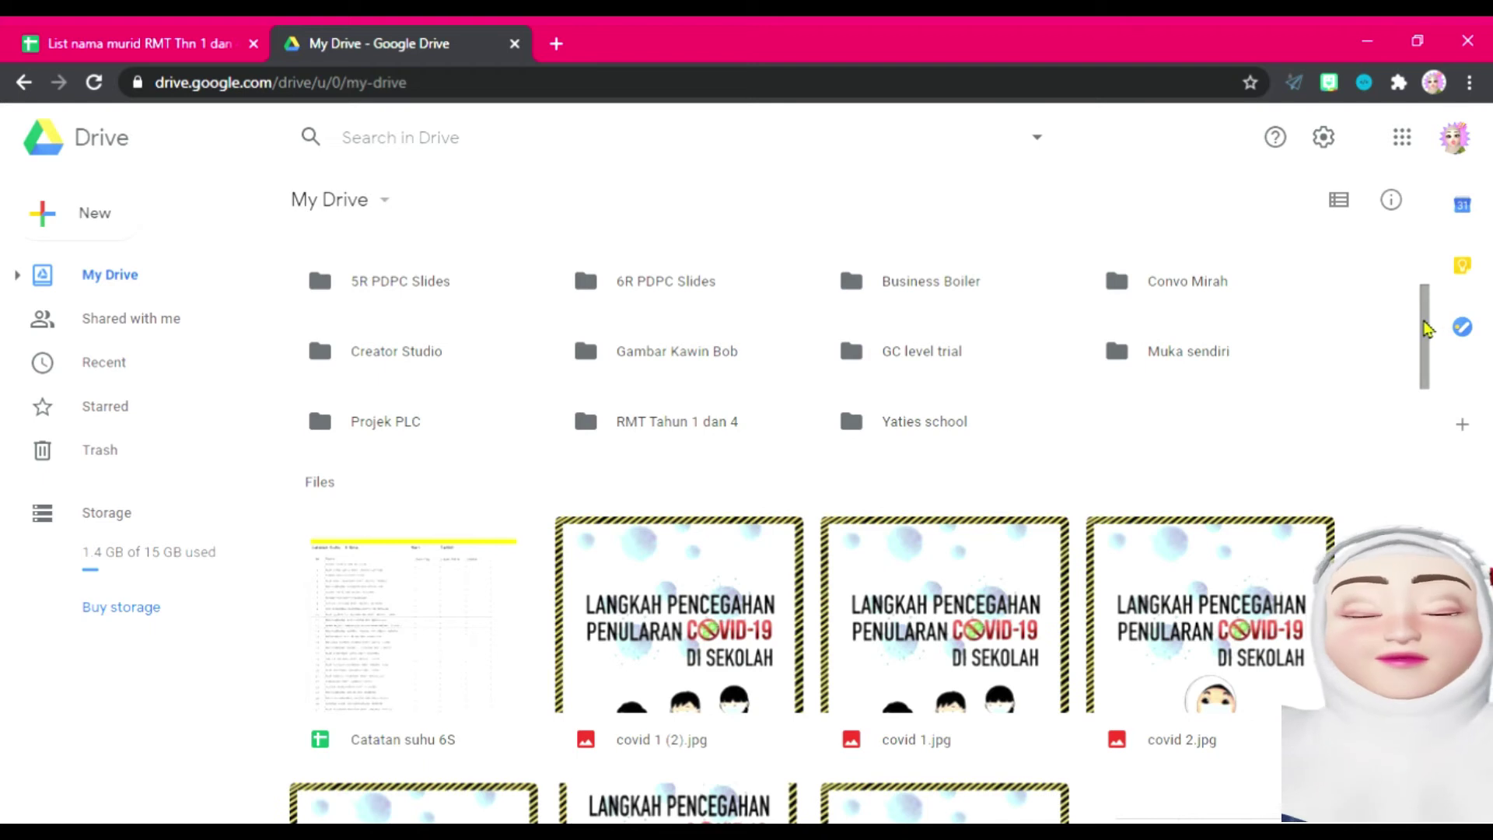
pyautogui.moveTo(1427, 328)
pyautogui.mouseDown()
pyautogui.moveTo(1428, 373)
pyautogui.moveTo(1425, 257)
pyautogui.moveTo(1426, 311)
pyautogui.mouseUp()
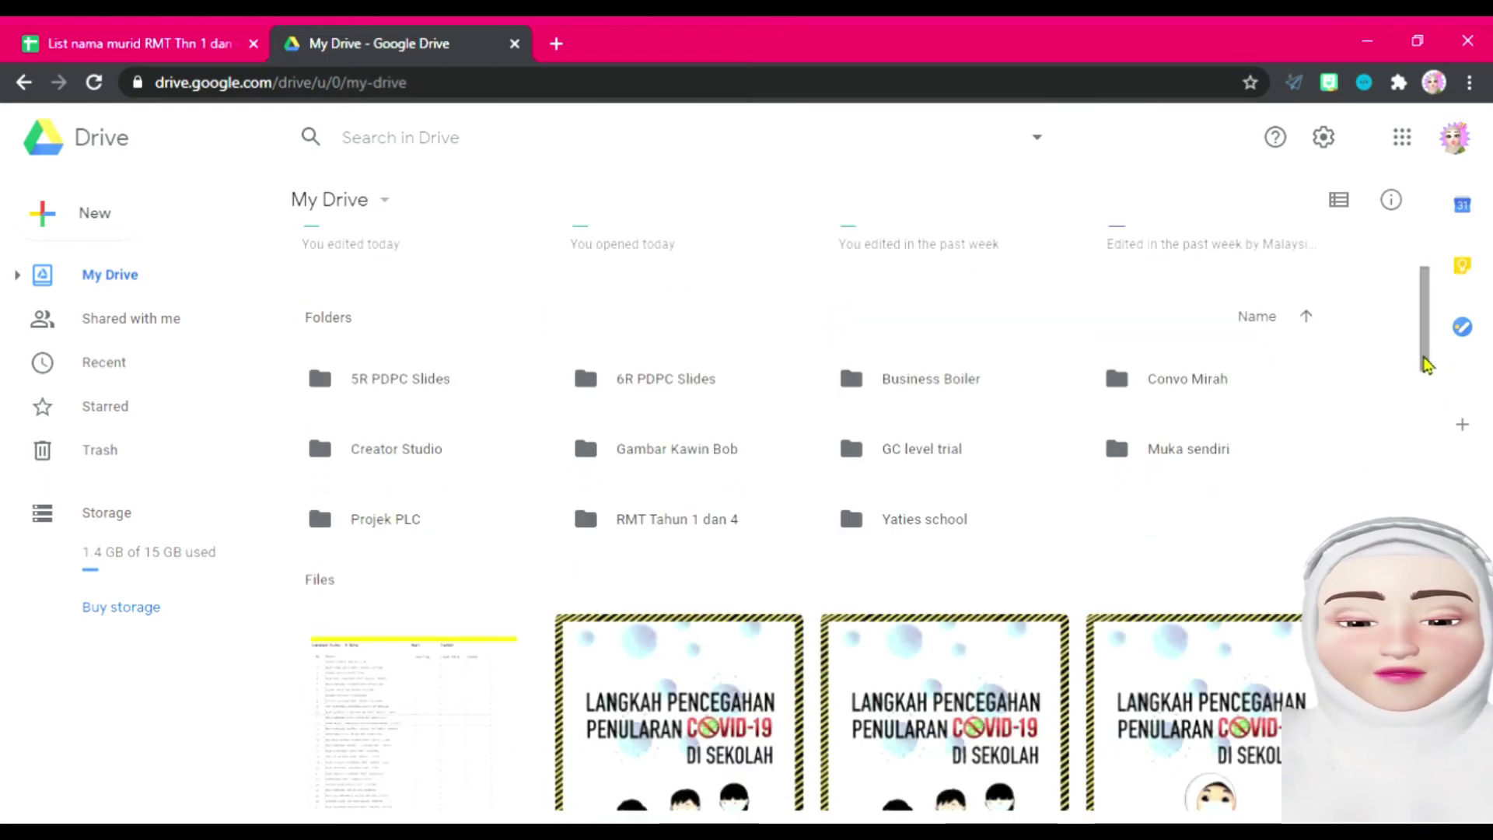
pyautogui.moveTo(1427, 365); pyautogui.dragTo(1425, 322)
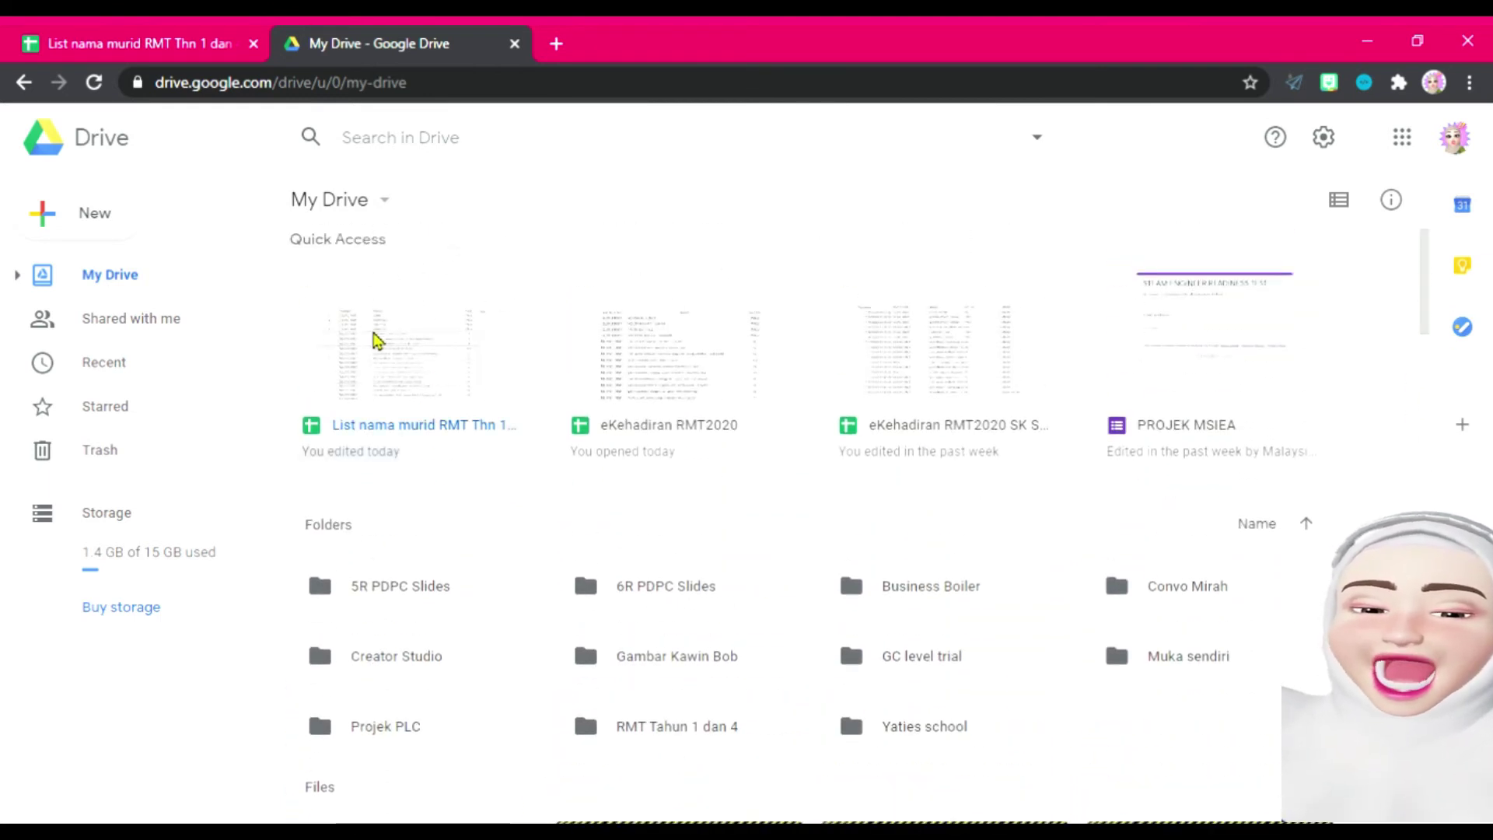
pyautogui.rightClick(376, 340)
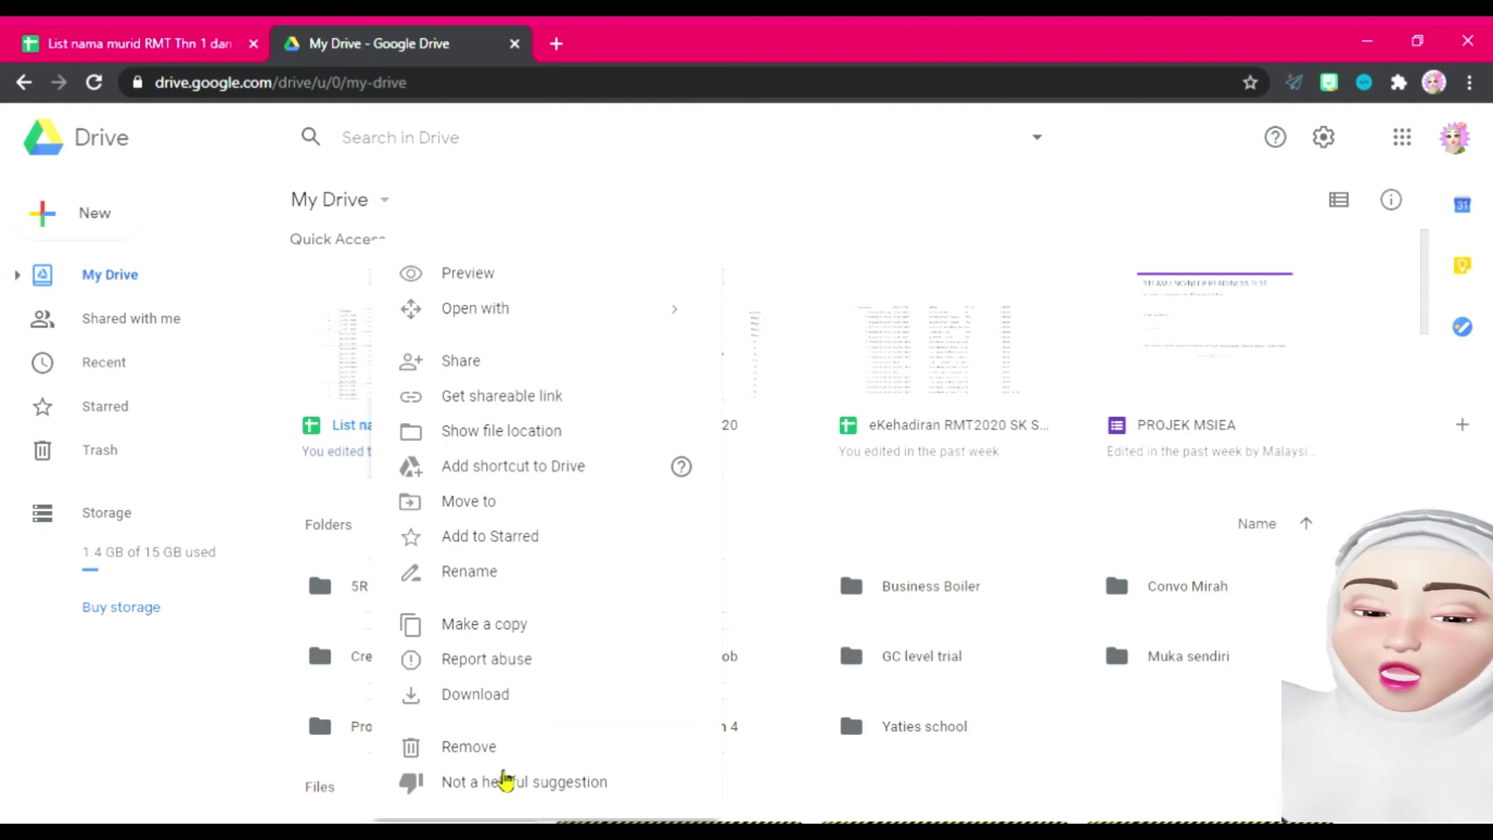
pyautogui.click(591, 517)
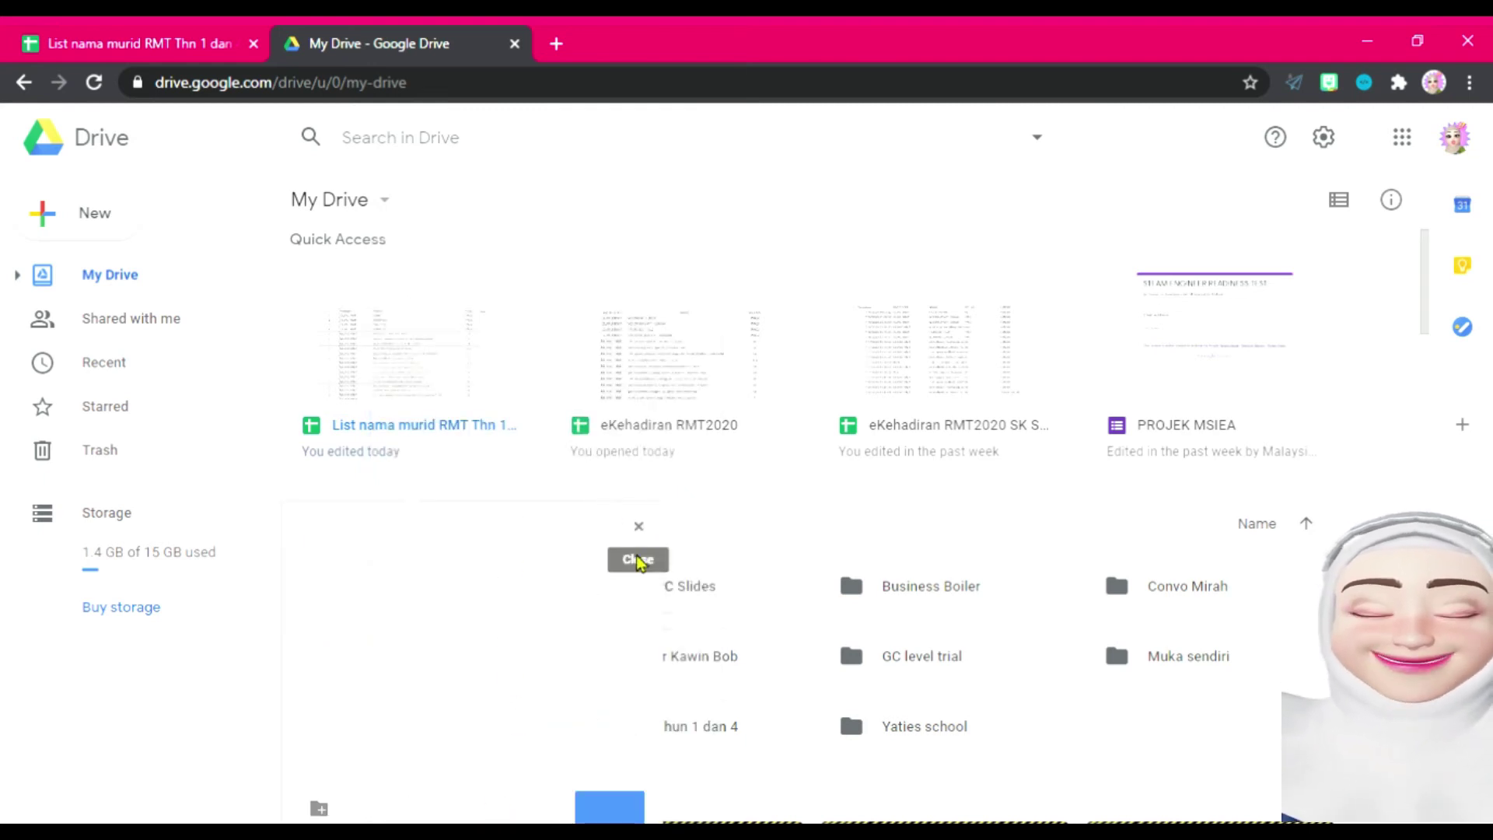
pyautogui.moveTo(1421, 308); pyautogui.dragTo(1424, 312)
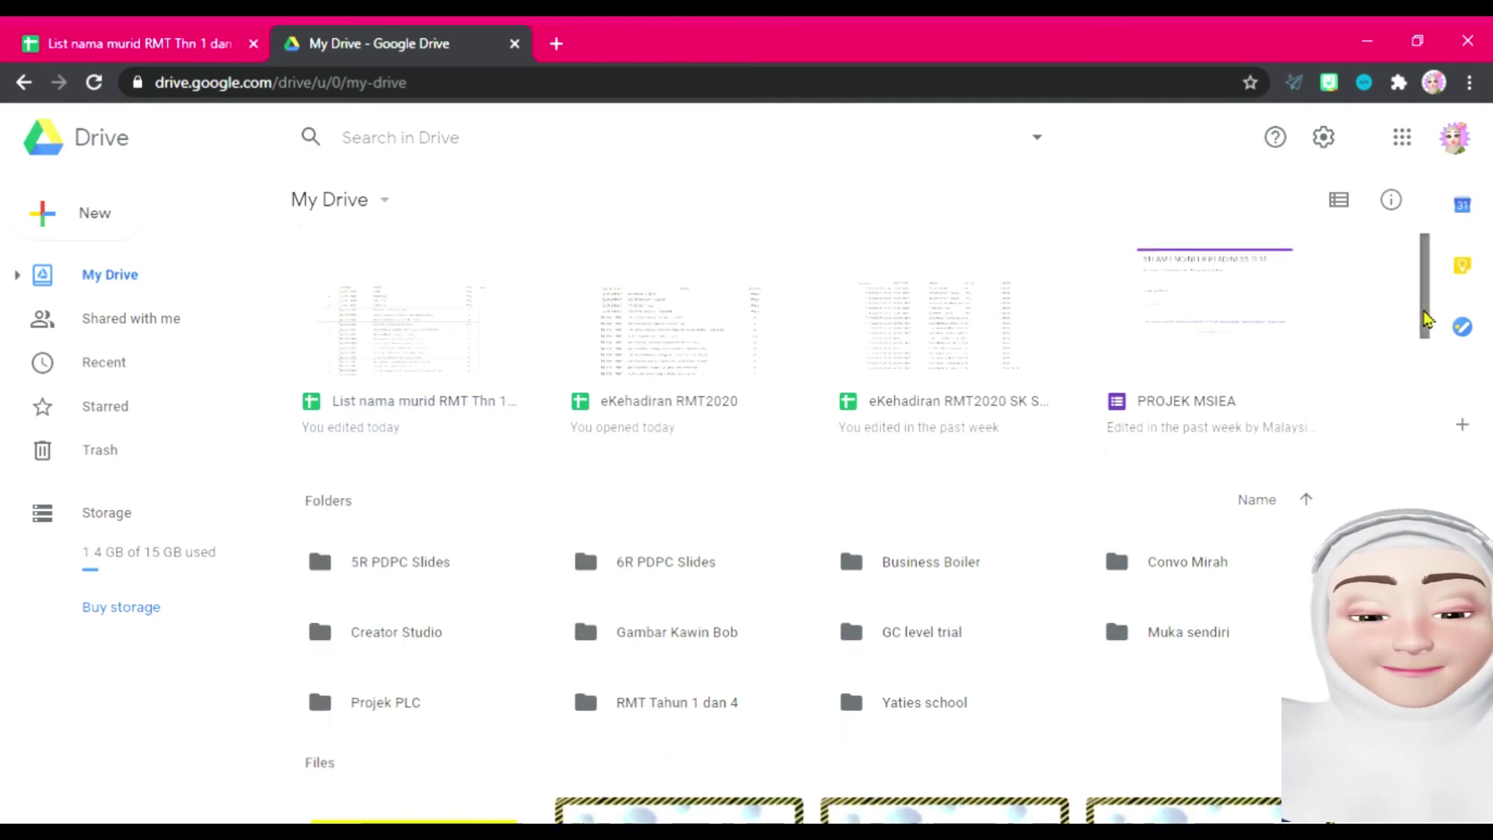
# Move the "List nama murid RMT Thn 1 dan 4" spreadsheet from My Drive into the "RMT Tahun 1 dan 4" folder
pyautogui.rightClick(423, 360)
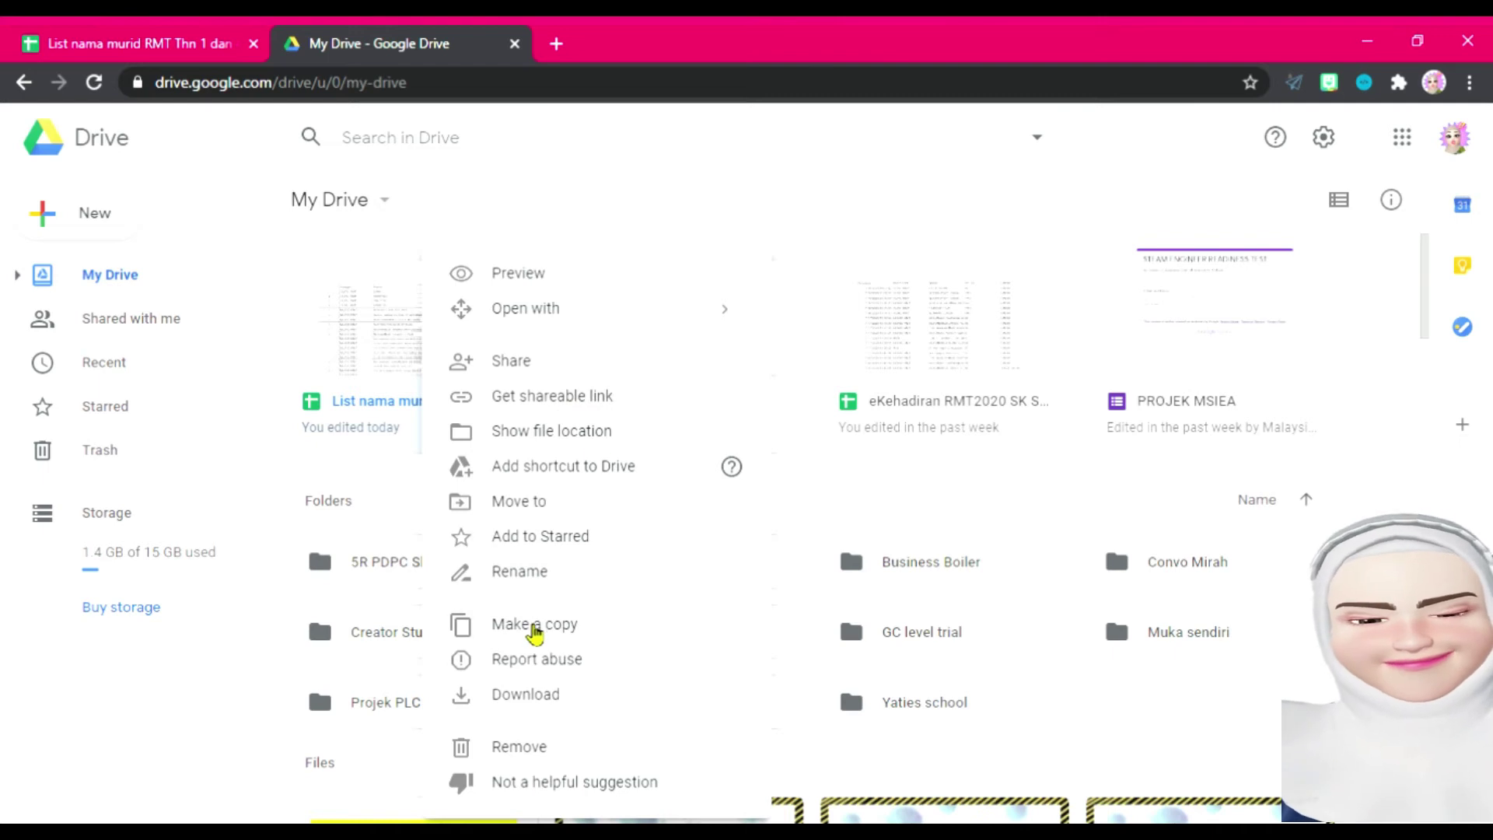
pyautogui.press('Escape')
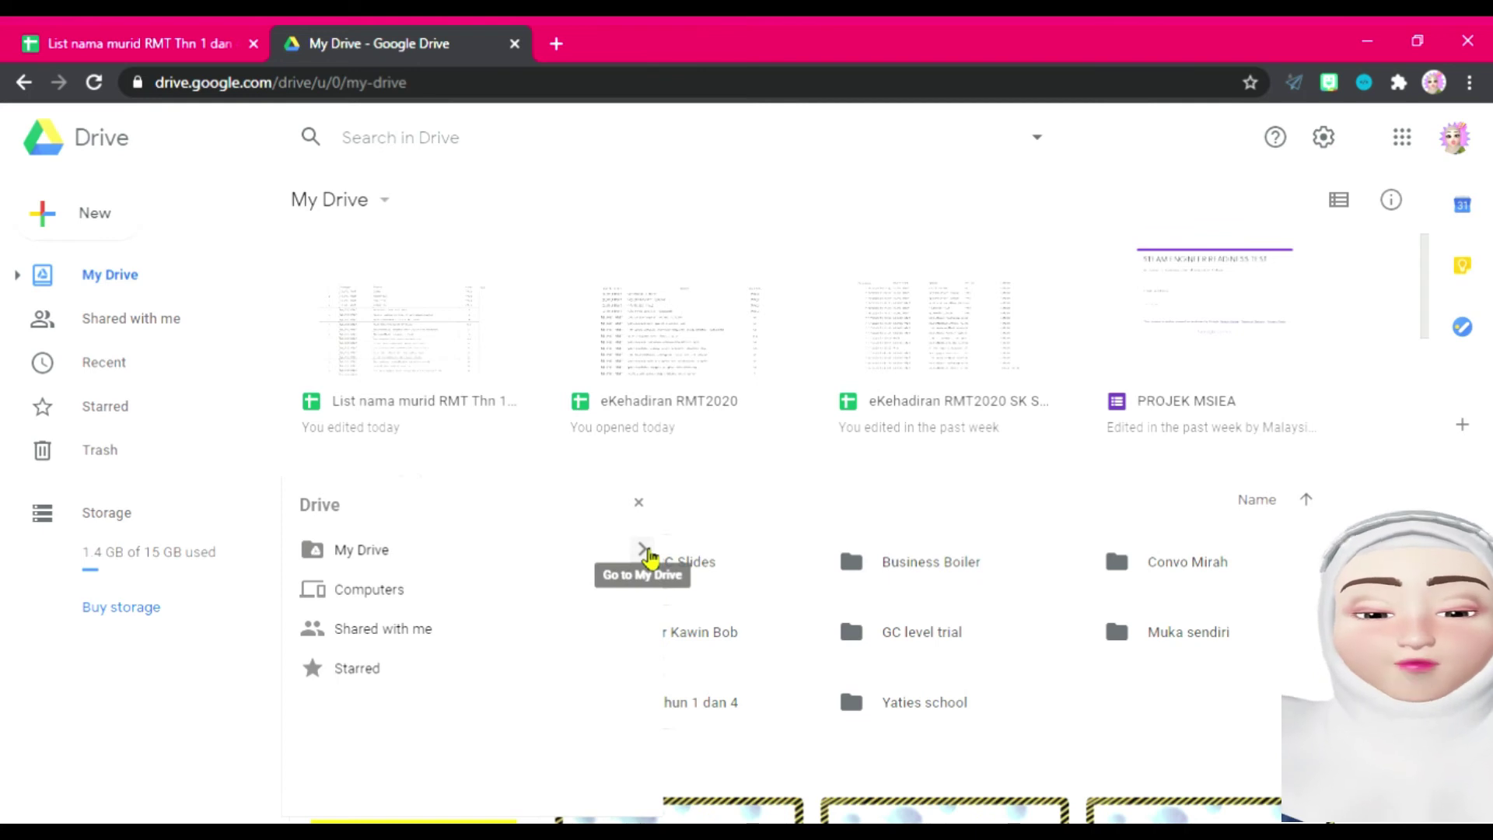
pyautogui.click(642, 552)
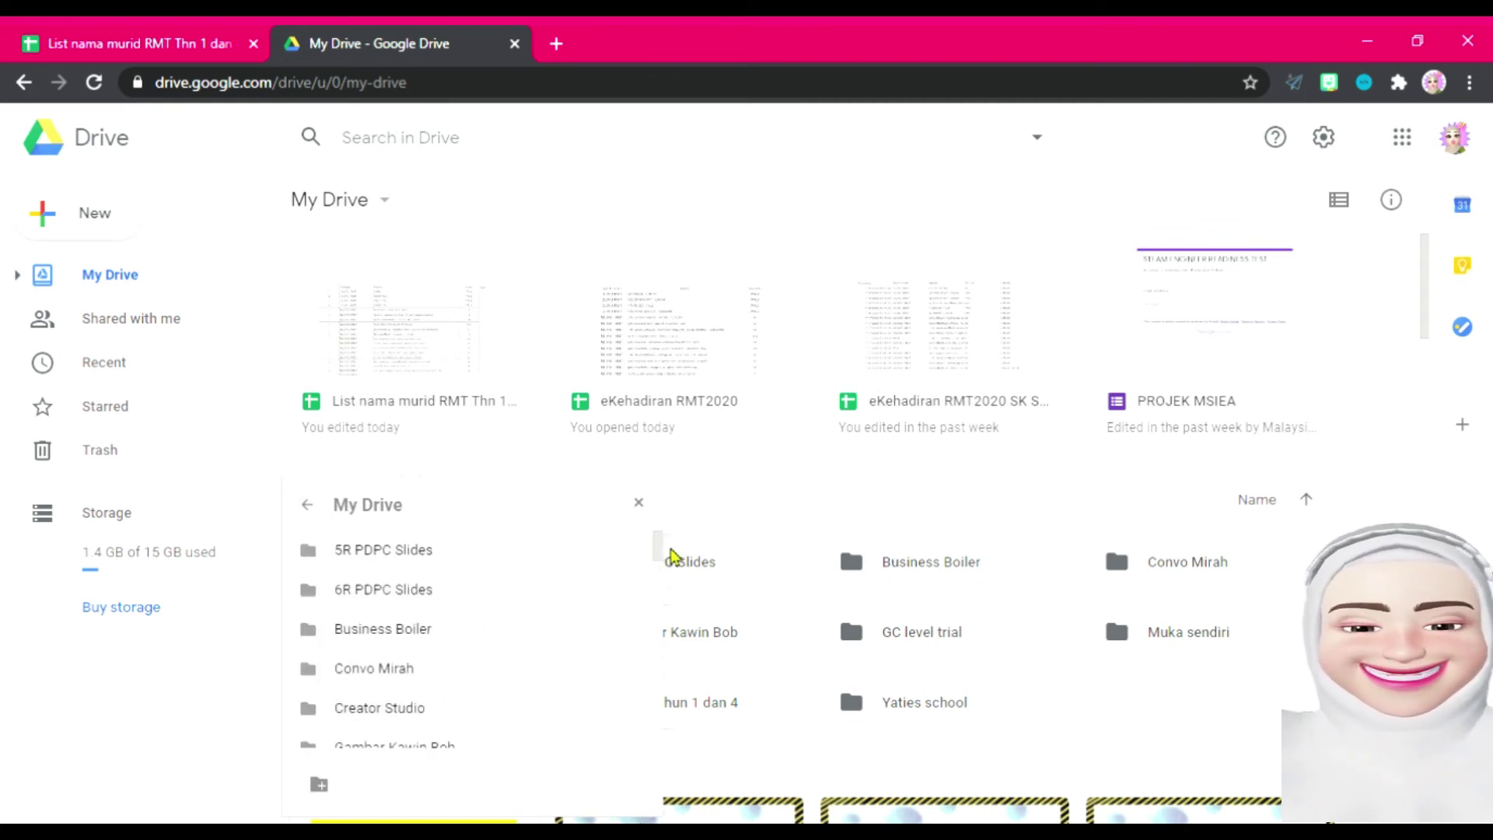
pyautogui.moveTo(657, 553); pyautogui.dragTo(658, 588)
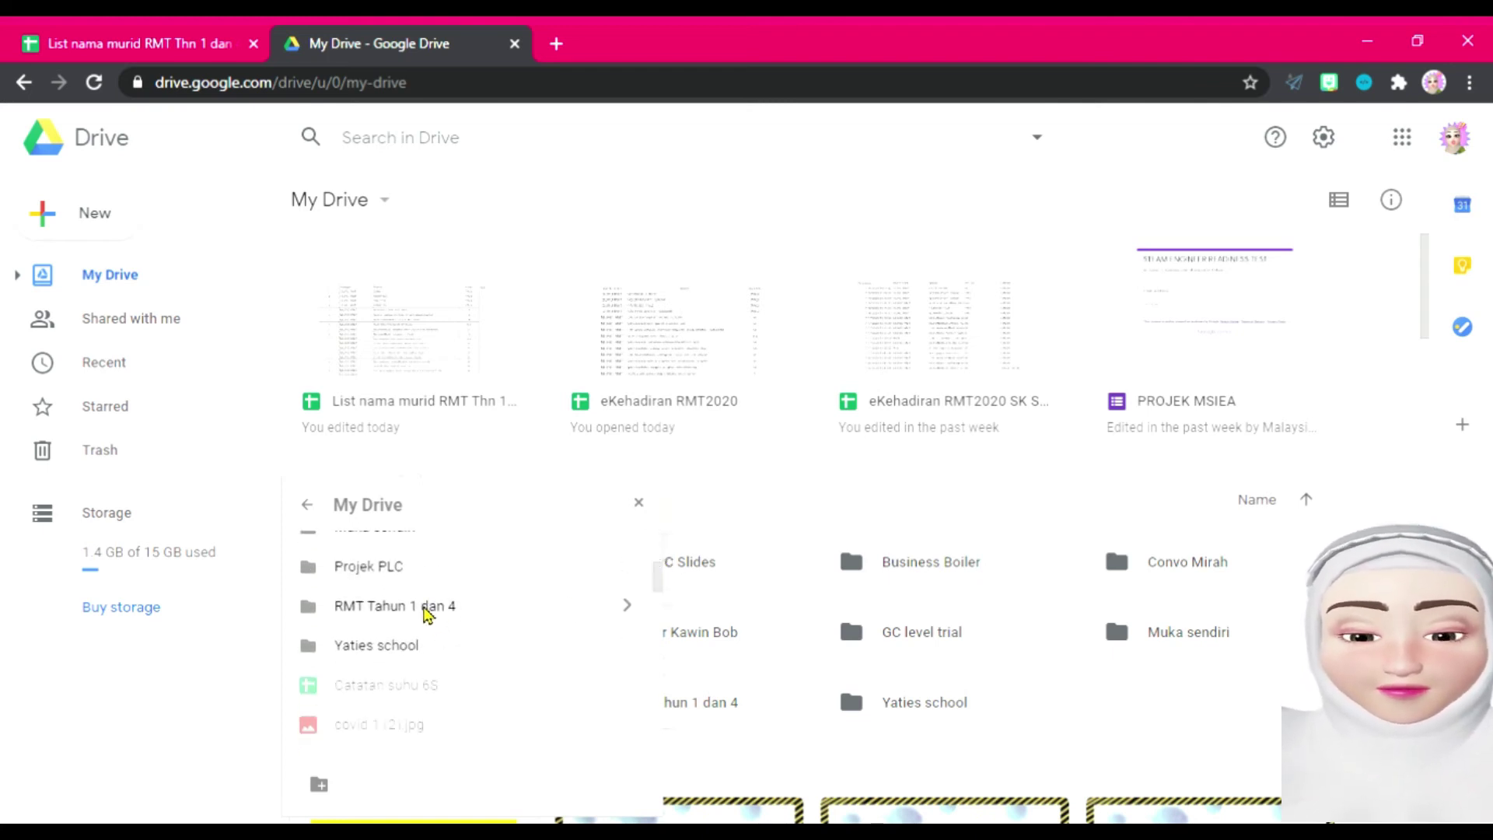
pyautogui.click(427, 614)
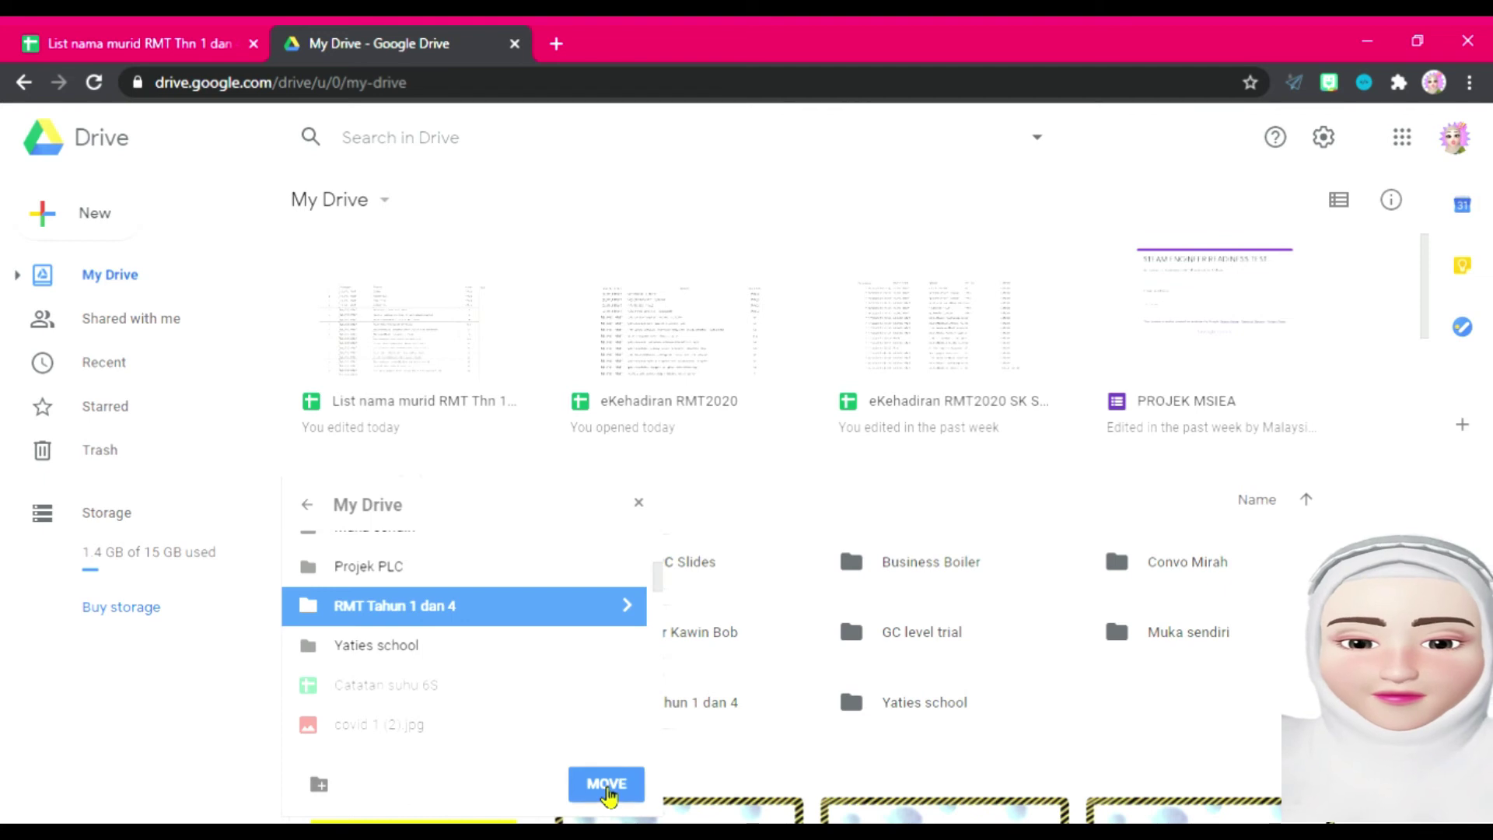
pyautogui.click(608, 785)
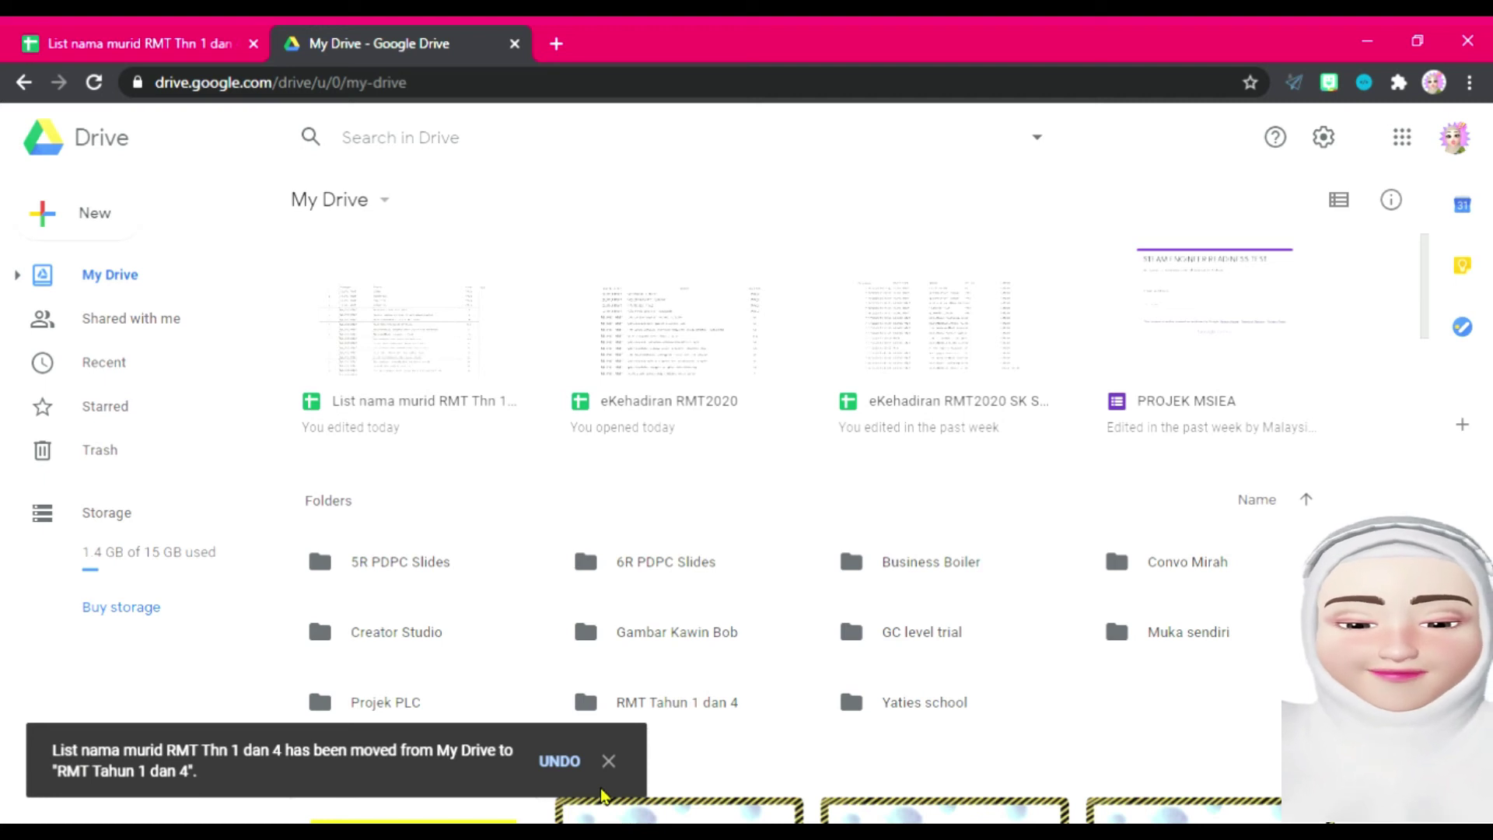
pyautogui.moveTo(1428, 329); pyautogui.dragTo(1428, 296)
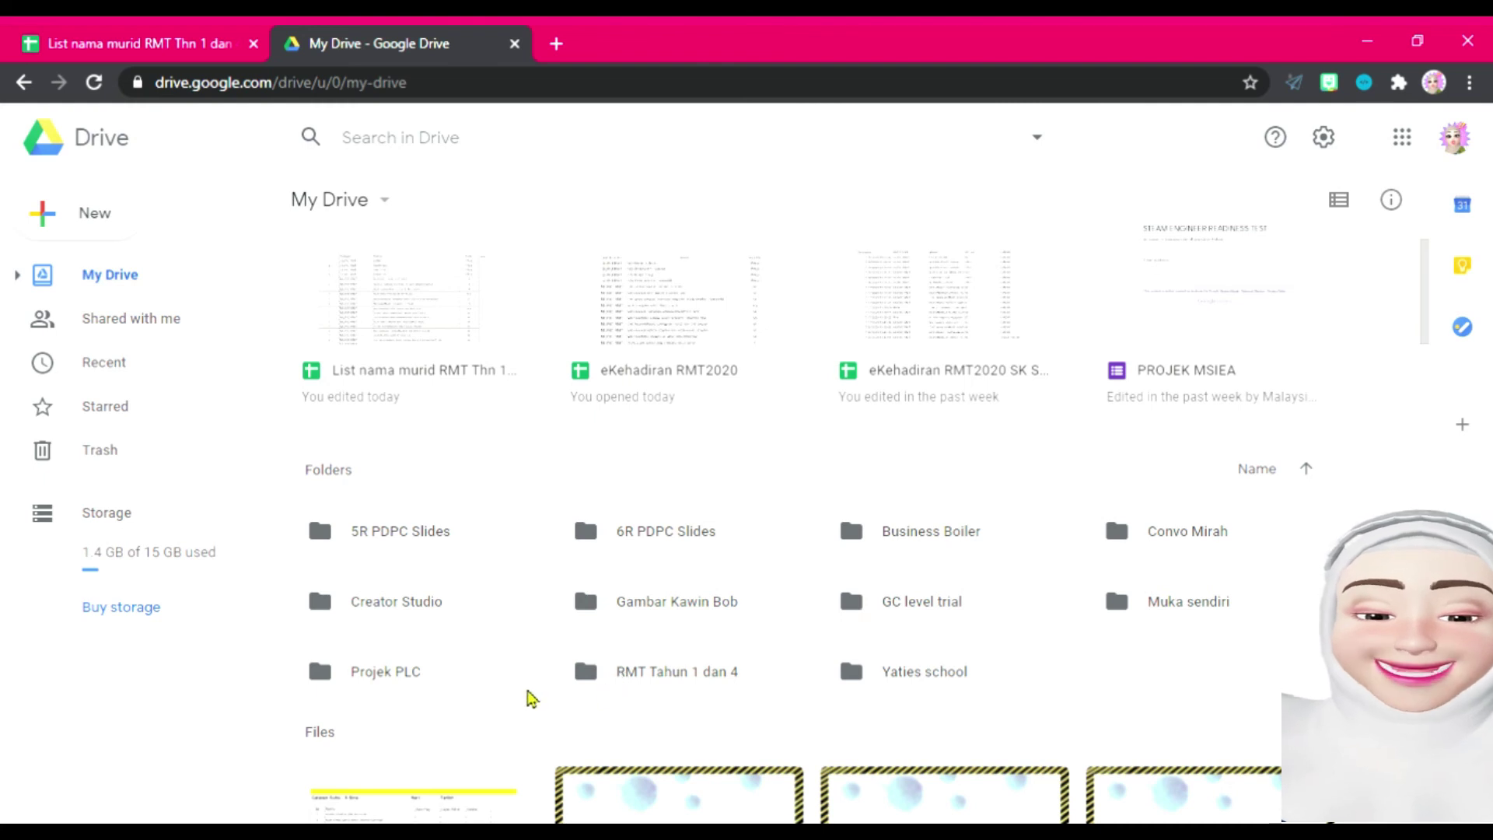
# Check the contents of the "RMT Tahun 1 dan 4" folder and return to My Drive
pyautogui.doubleClick(676, 682)
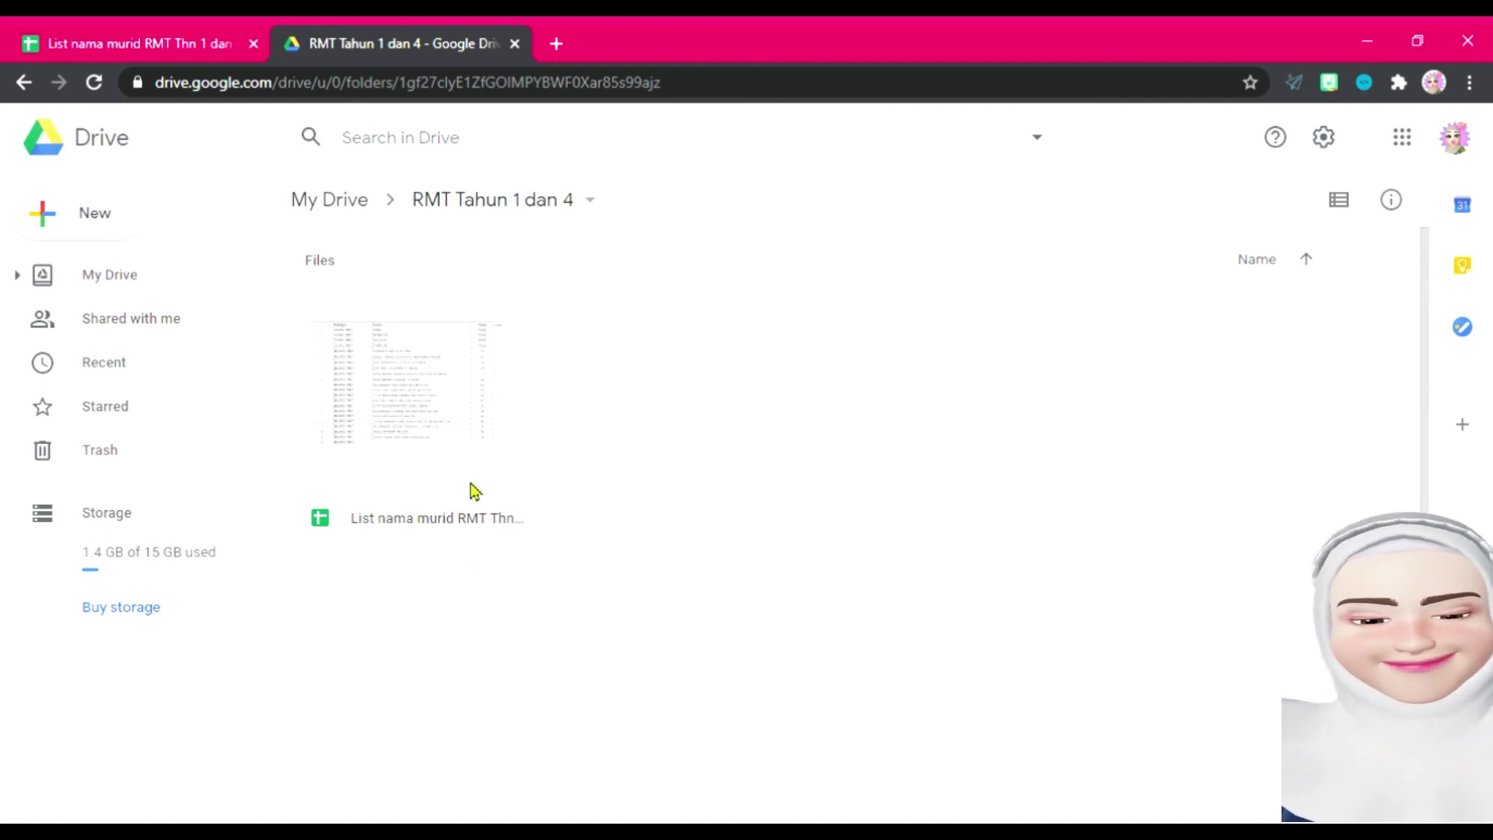
pyautogui.click(23, 82)
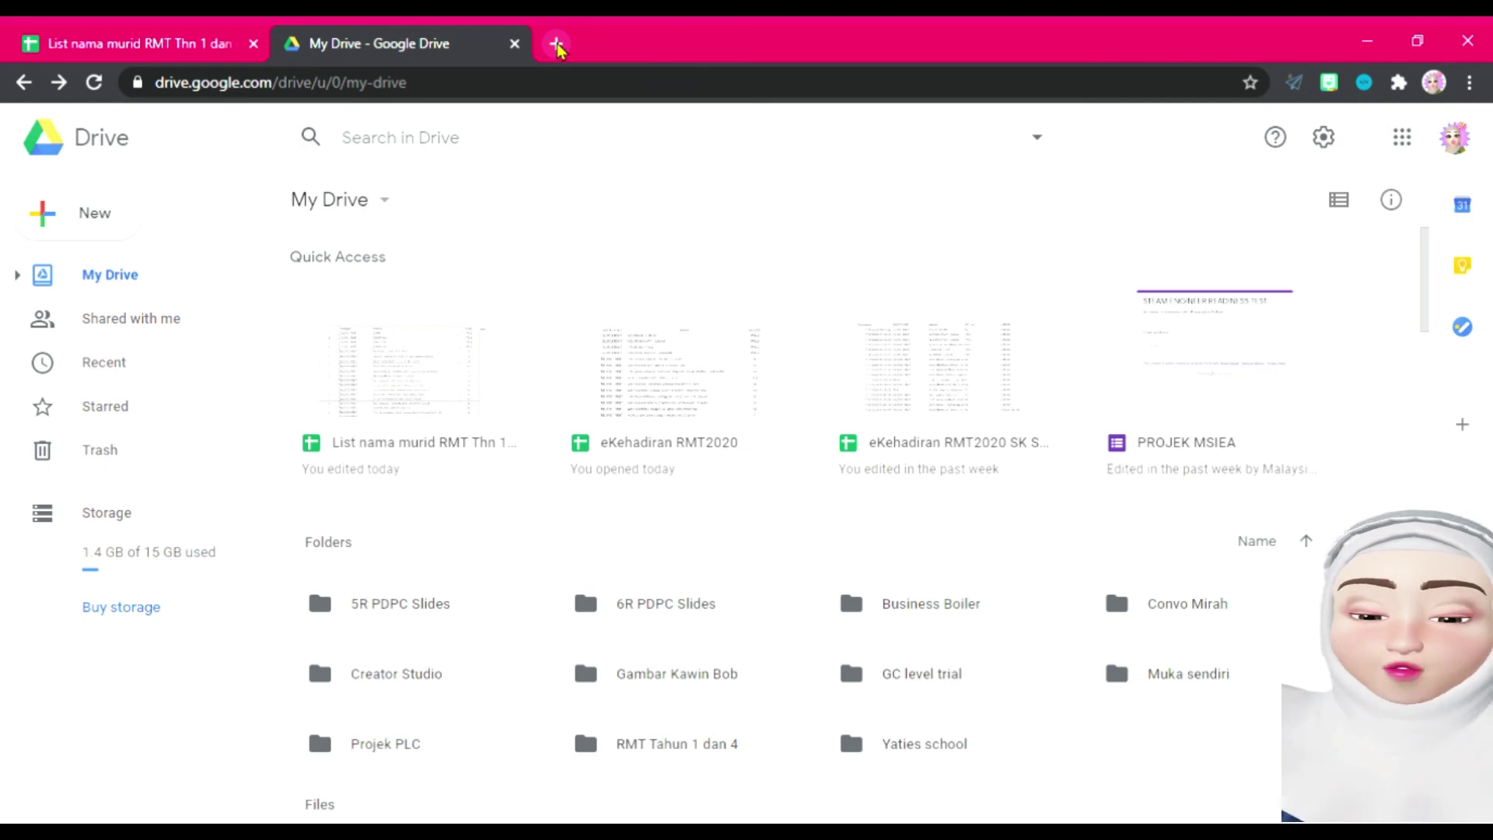
# Open Google Docs from the list of Google apps in a new browser tab
pyautogui.click(557, 45)
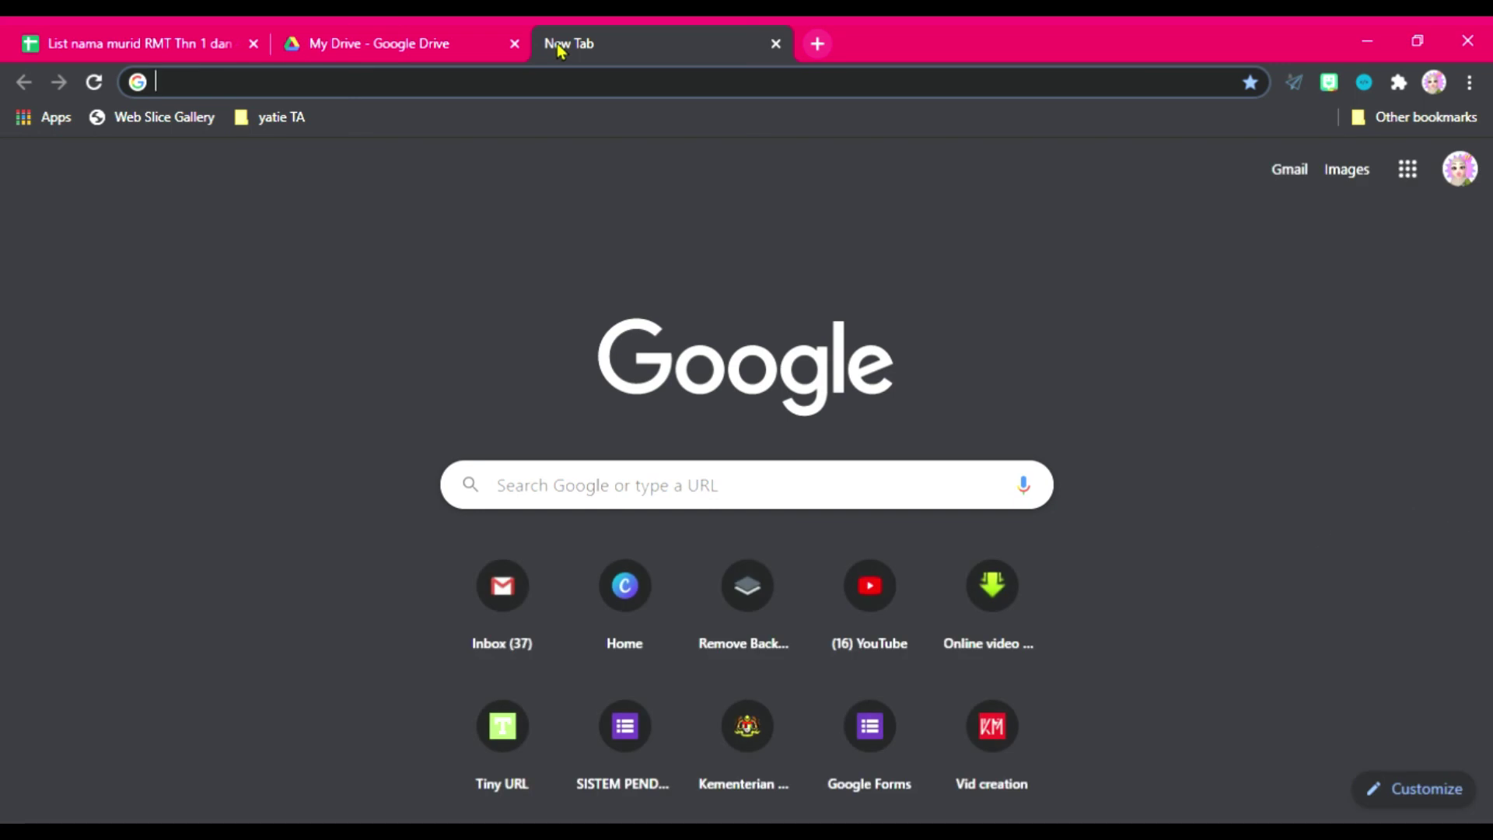
pyautogui.click(1412, 169)
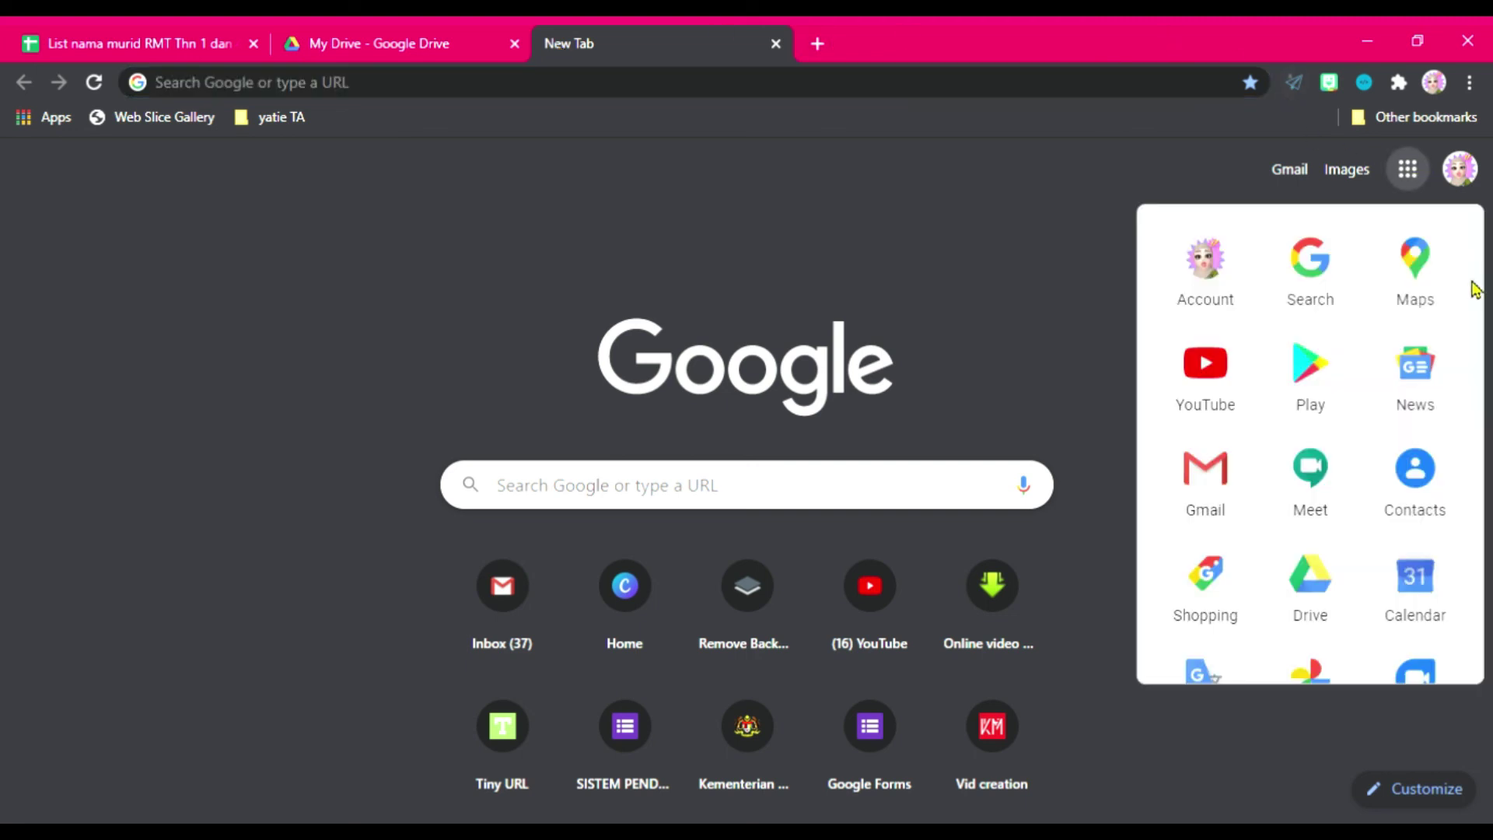
pyautogui.moveTo(1476, 289); pyautogui.dragTo(1461, 436)
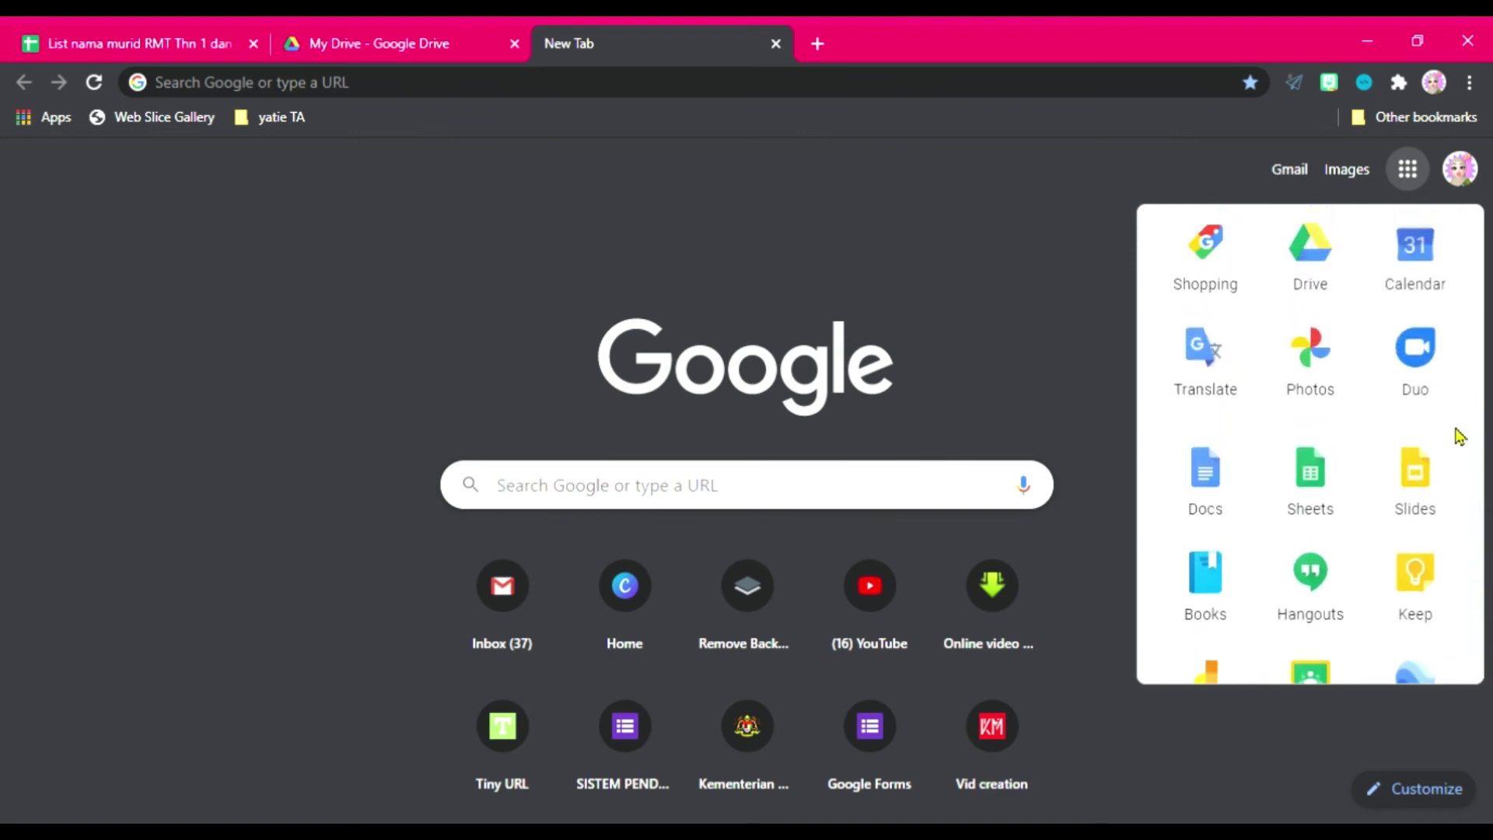
pyautogui.click(1204, 484)
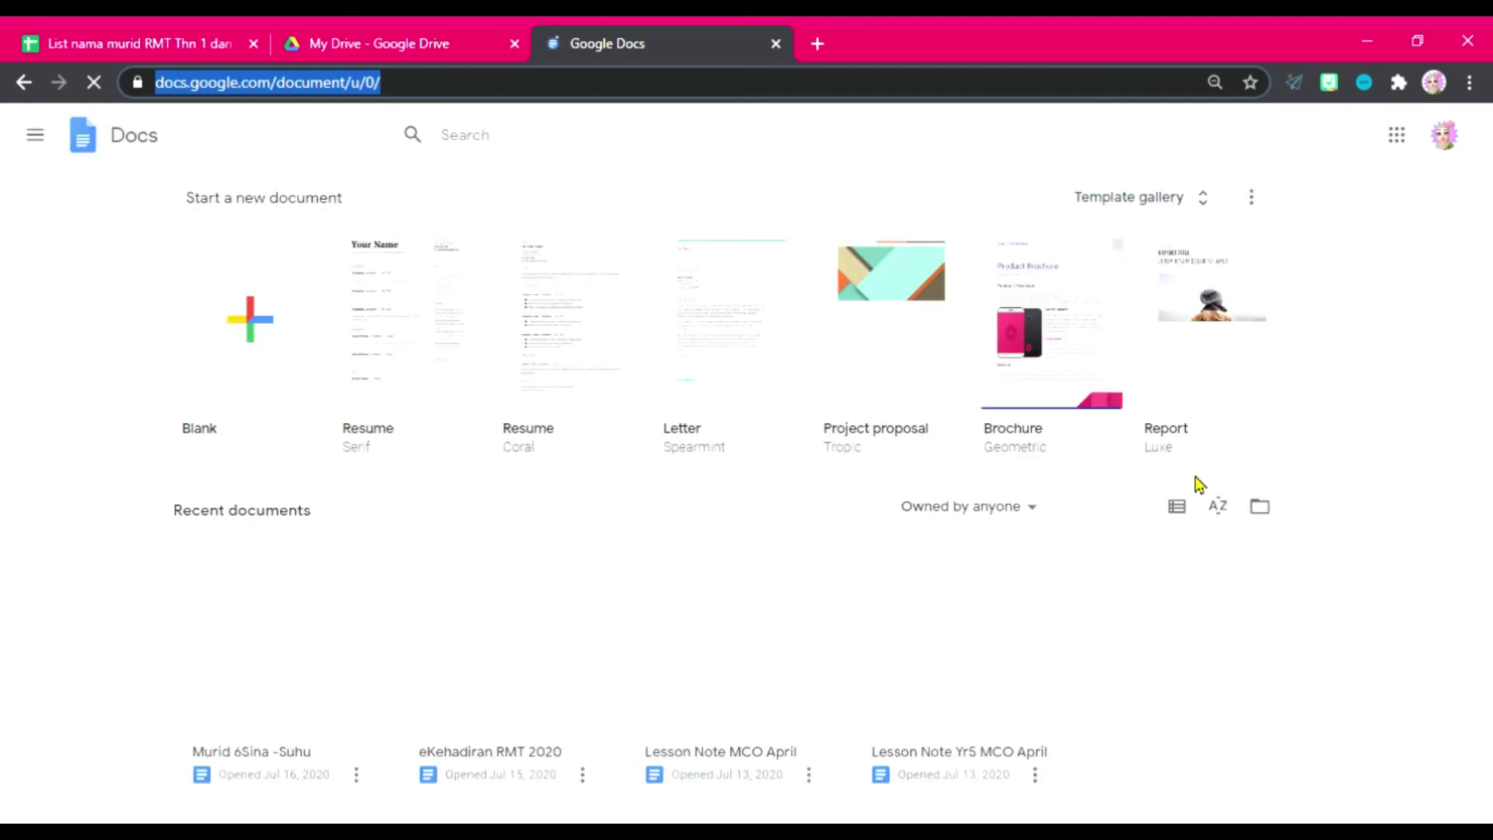
# Switch from Google Docs to Google Forms and create a blank form
pyautogui.click(39, 136)
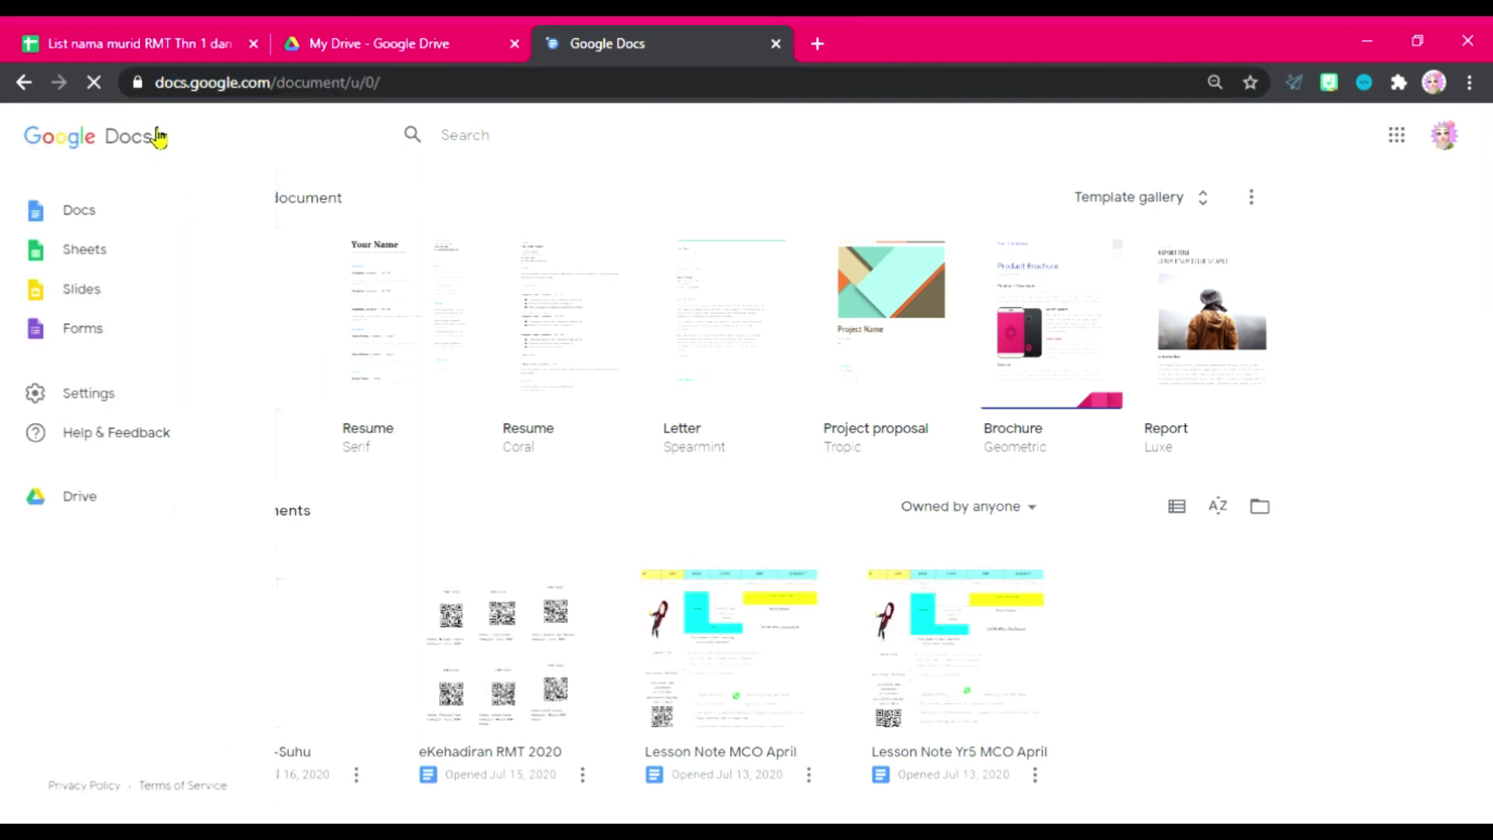
pyautogui.click(83, 328)
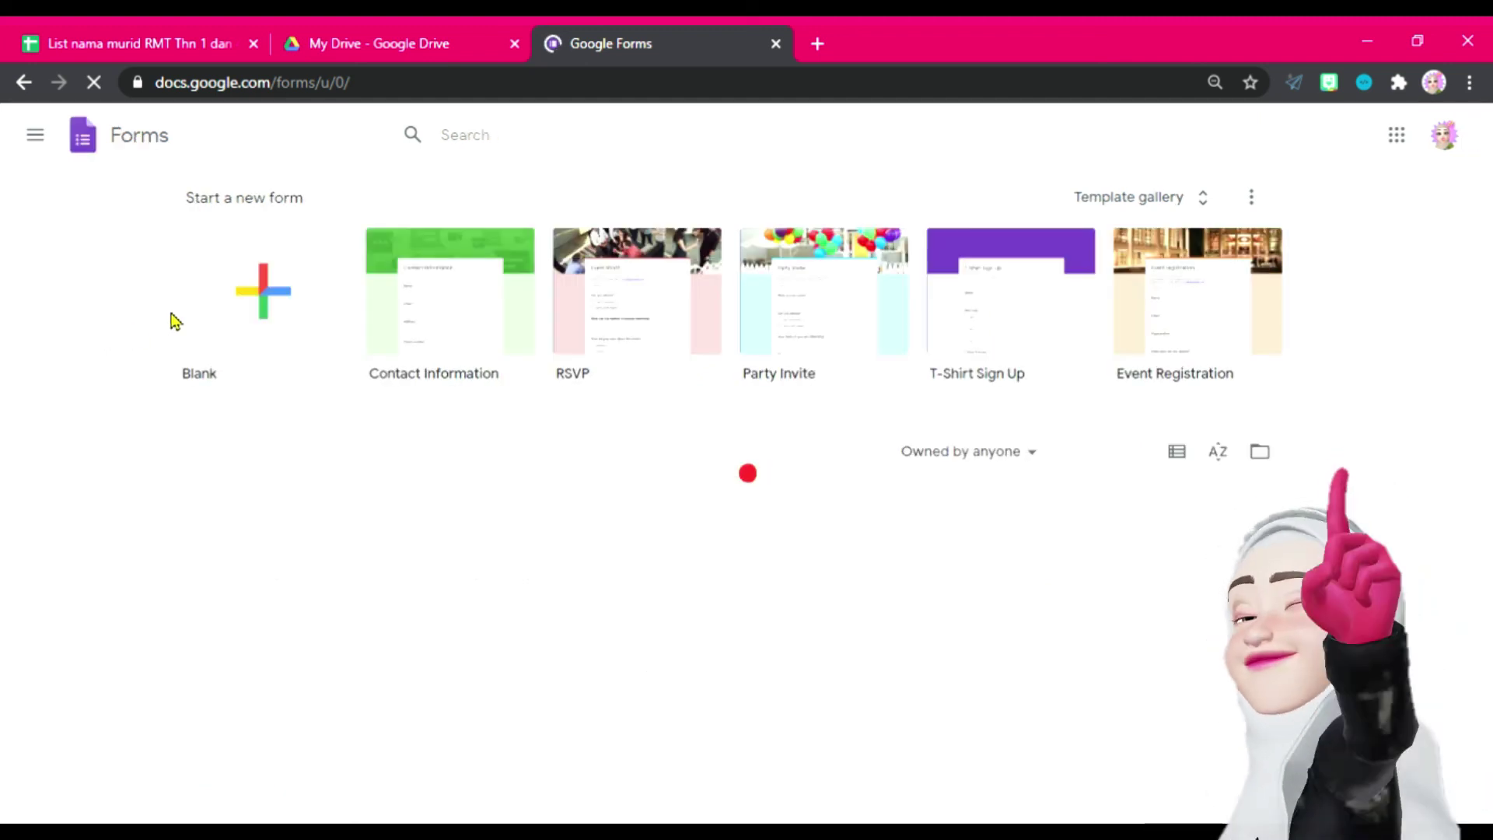
pyautogui.click(272, 302)
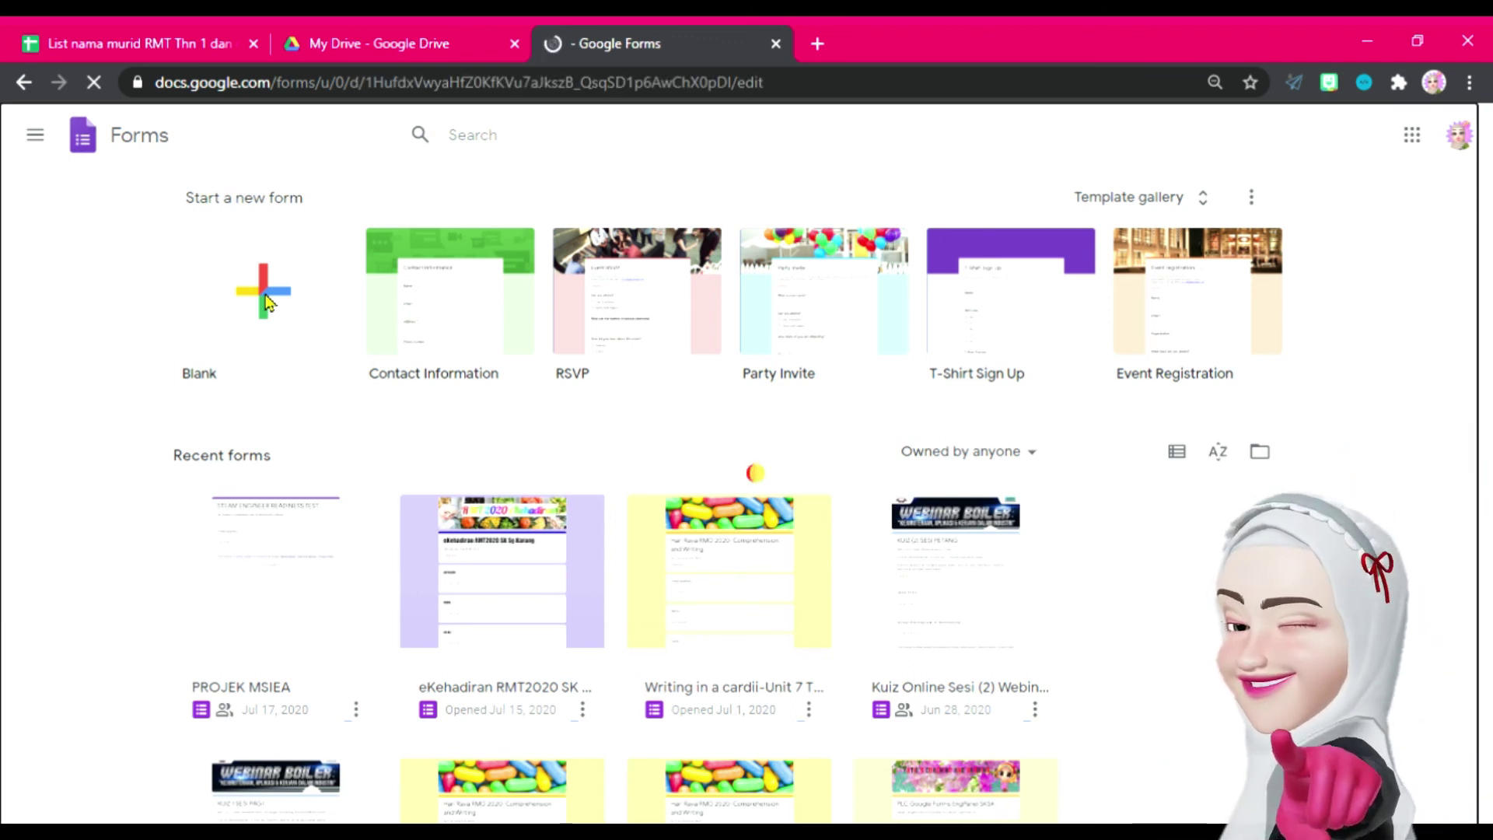